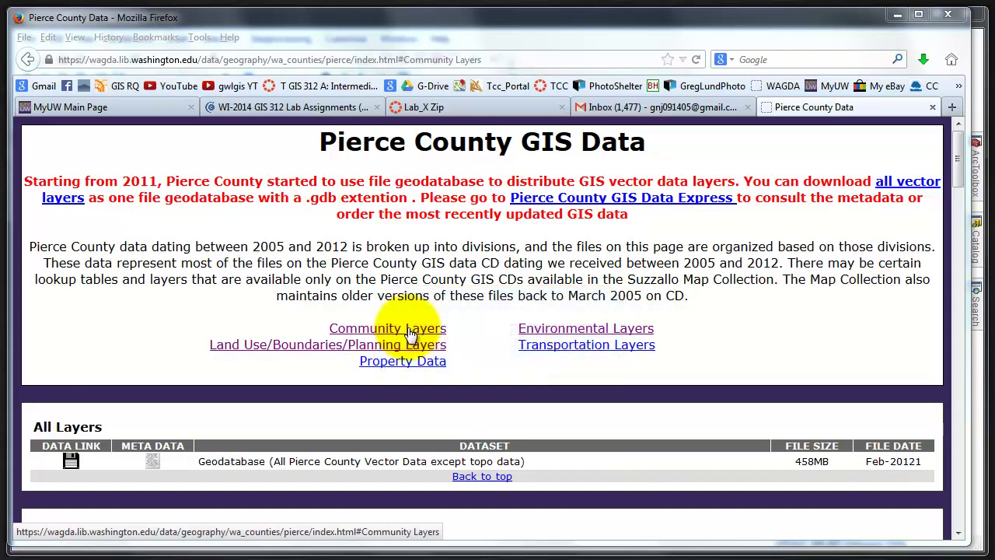
- Start saving the School Grounds dataset zip from the Community Layers table
click(410, 331)
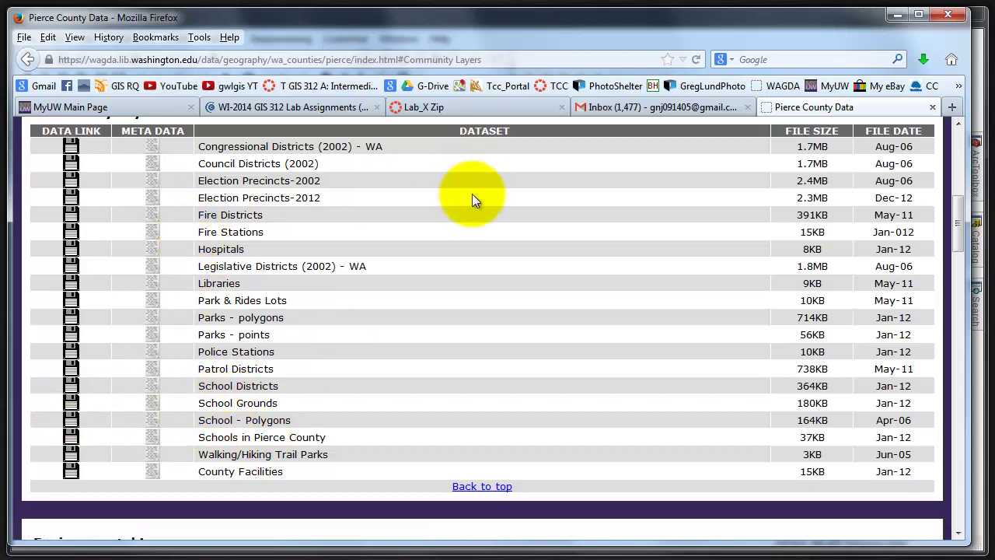
scroll(472, 196, up, 2)
scroll(225, 280, down, 4)
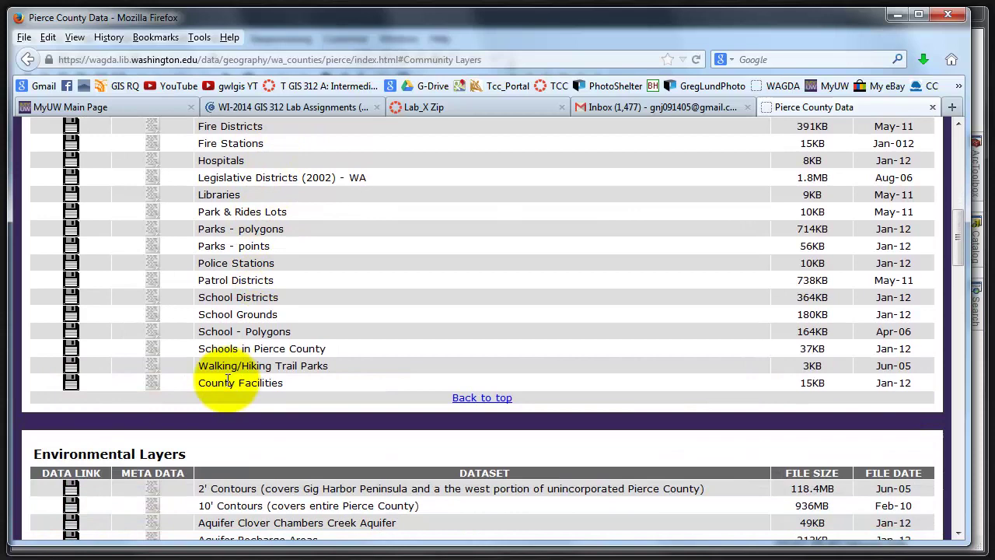
click(68, 312)
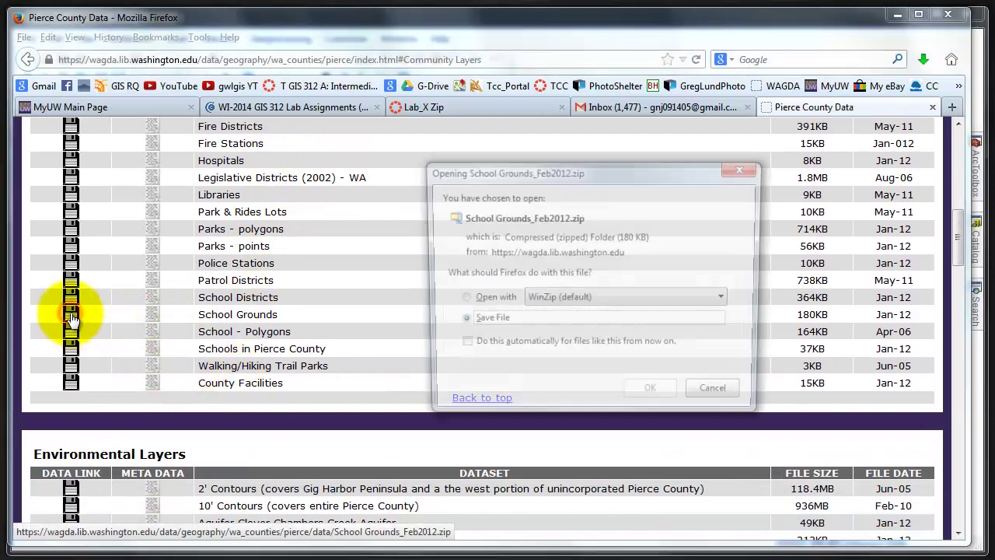
click(460, 322)
click(639, 396)
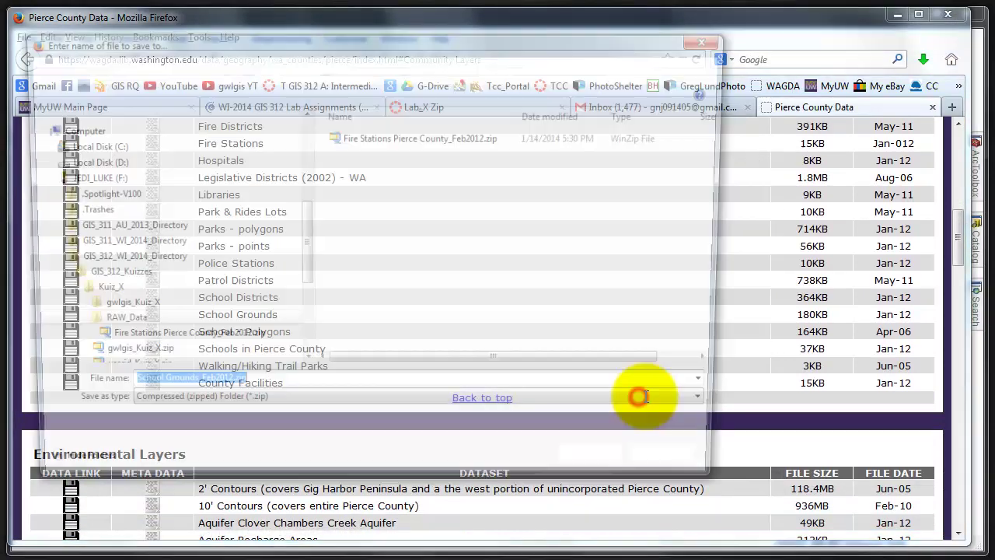
- Save School Grounds_Feb2012.zip into GIS_312_Labs > Lab_3 > RAW_Data_L3
drag(466, 39, 541, 61)
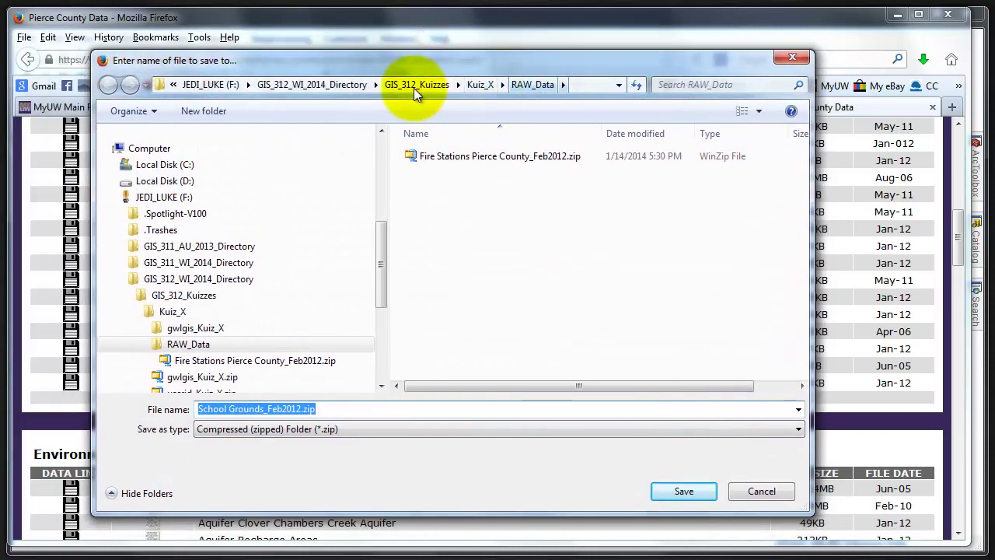
click(331, 86)
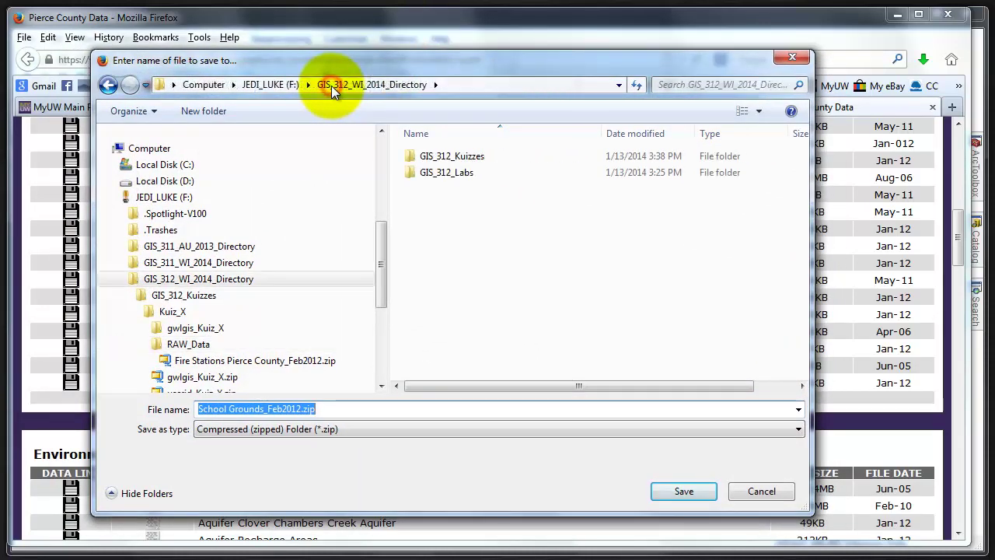
double_click(447, 173)
click(426, 204)
double_click(426, 204)
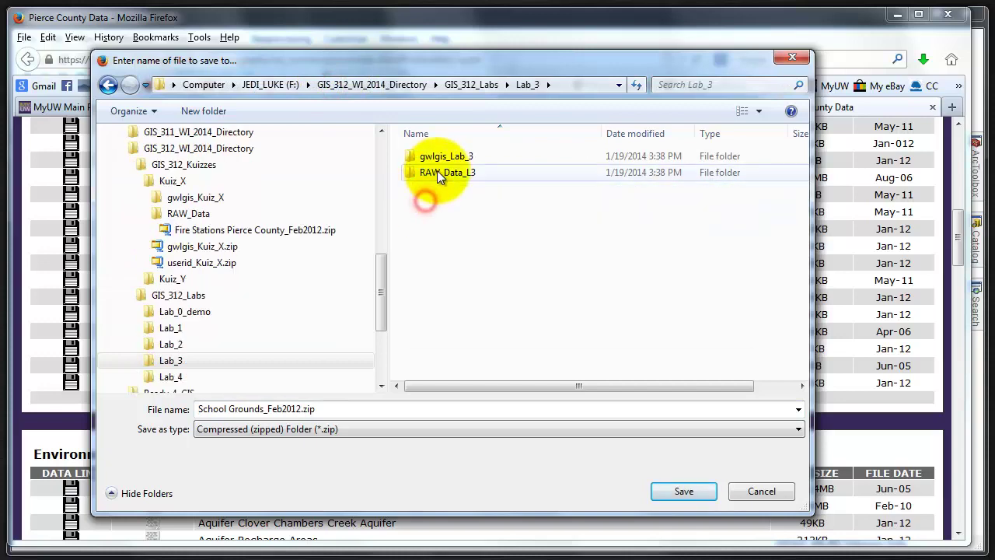
double_click(438, 169)
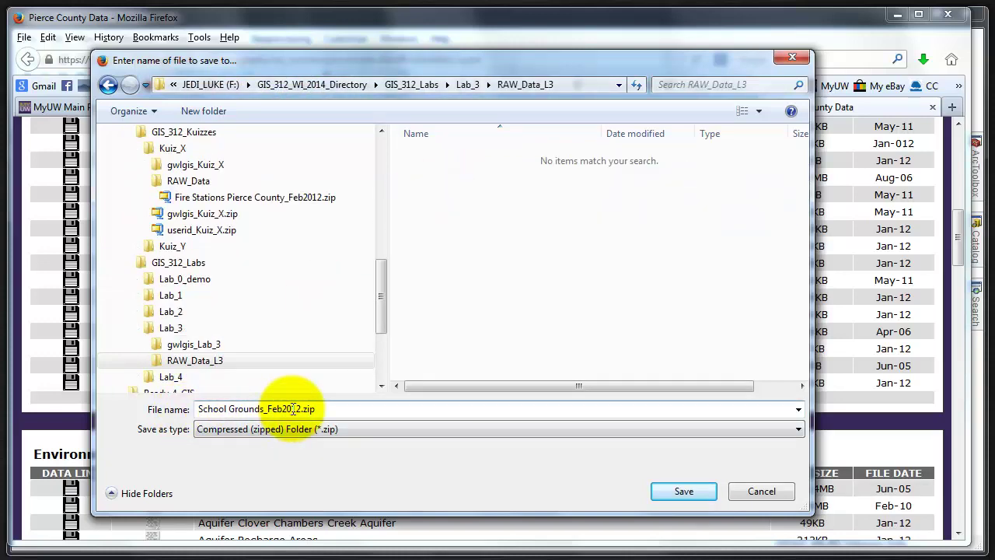
click(688, 490)
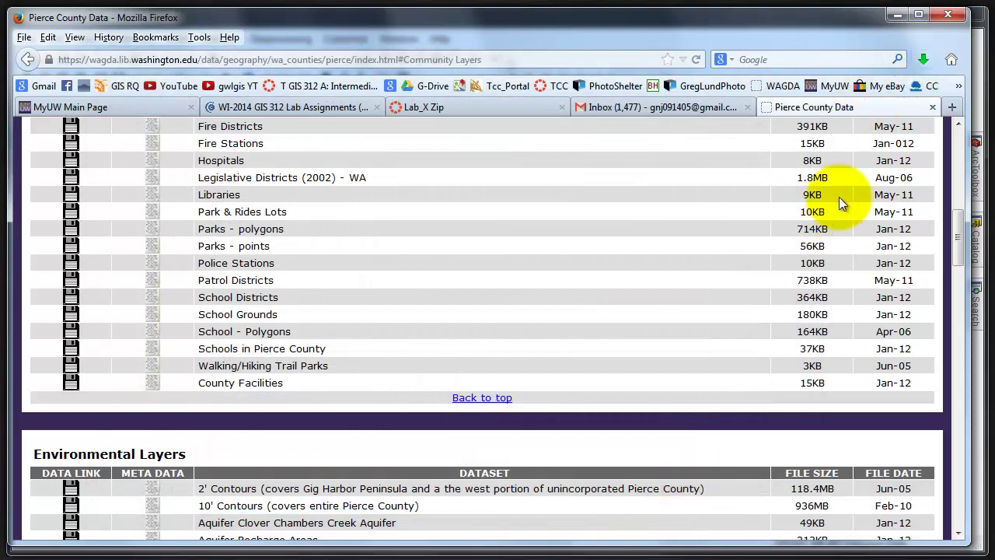
key(alt+Left)
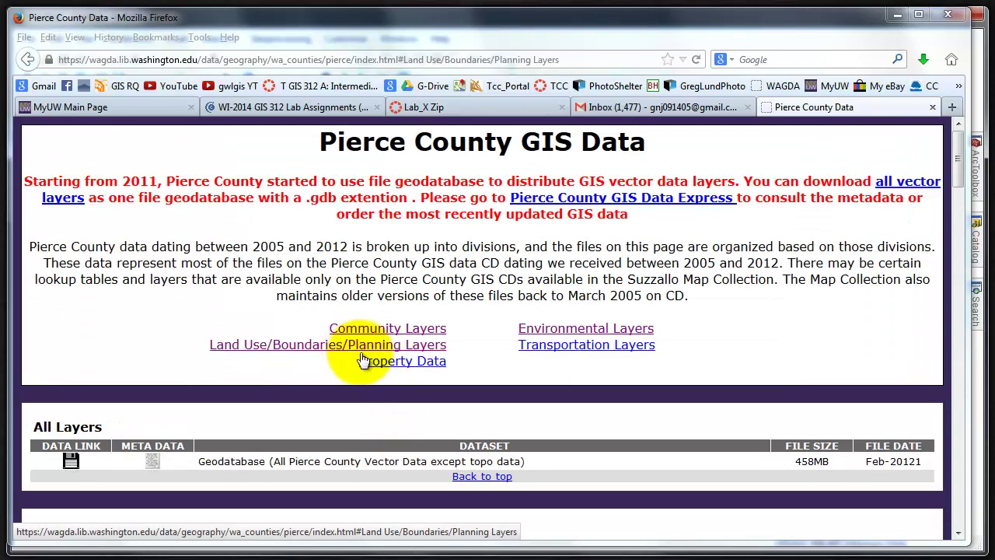
- Save Basemap_Feb2012.zip from the Land Use/Boundaries/Planning Layers table into RAW_Data_L3
click(403, 328)
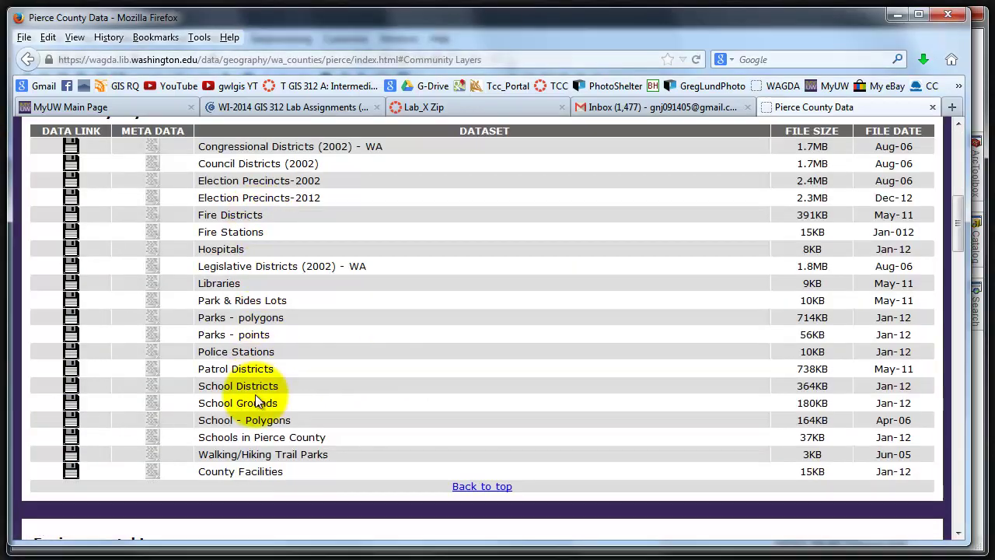
click(28, 60)
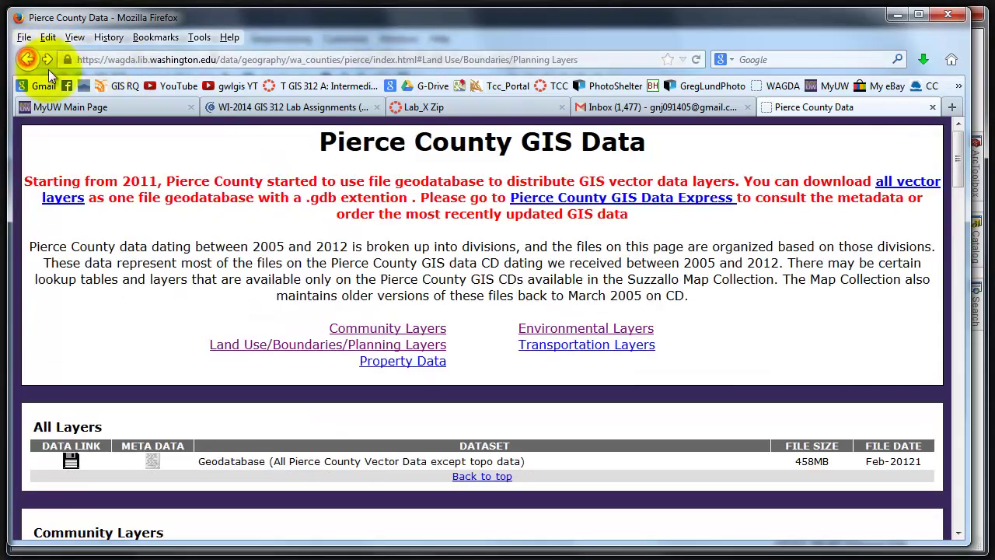
click(295, 345)
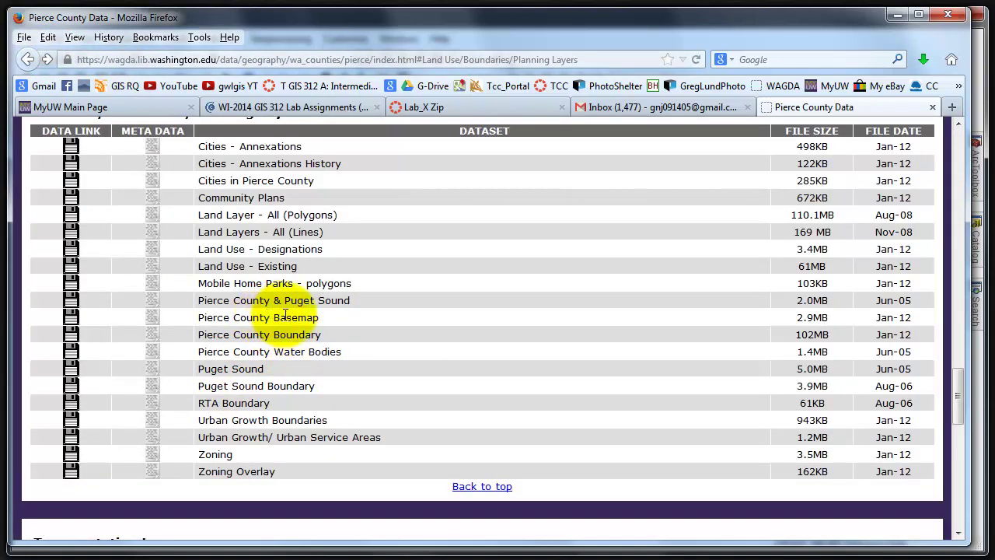
click(71, 319)
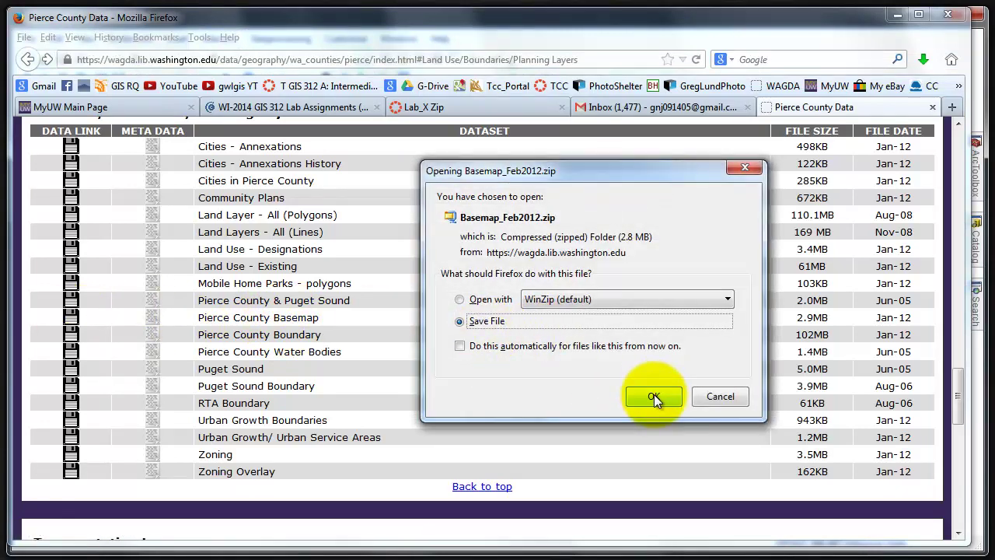
click(656, 394)
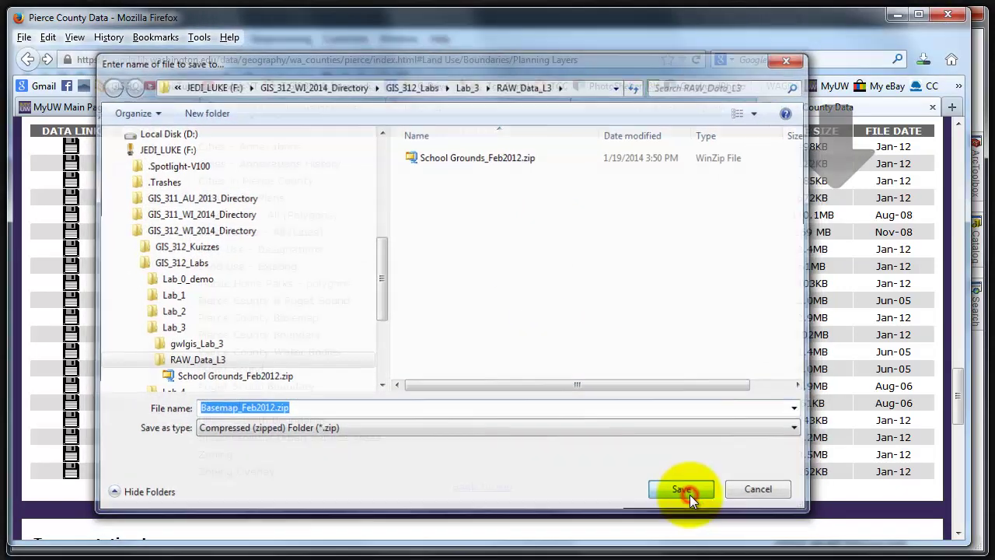
click(684, 491)
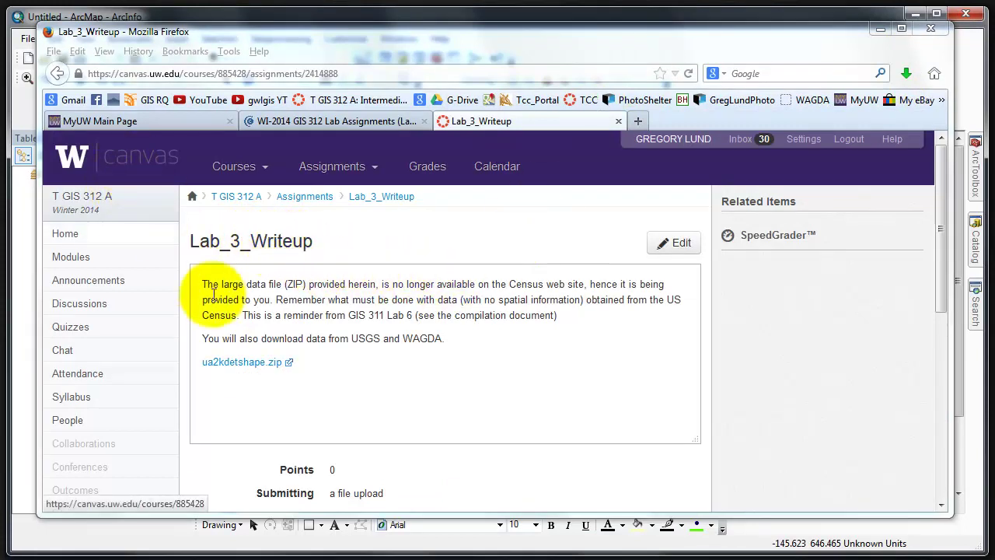
- Save ua2kdetshape.zip to JEDI_LUKE (F:) > GIS_312_WI_2014_Directory > GIS_312_Labs > Lab_3 > RAW_Data_L3
click(242, 365)
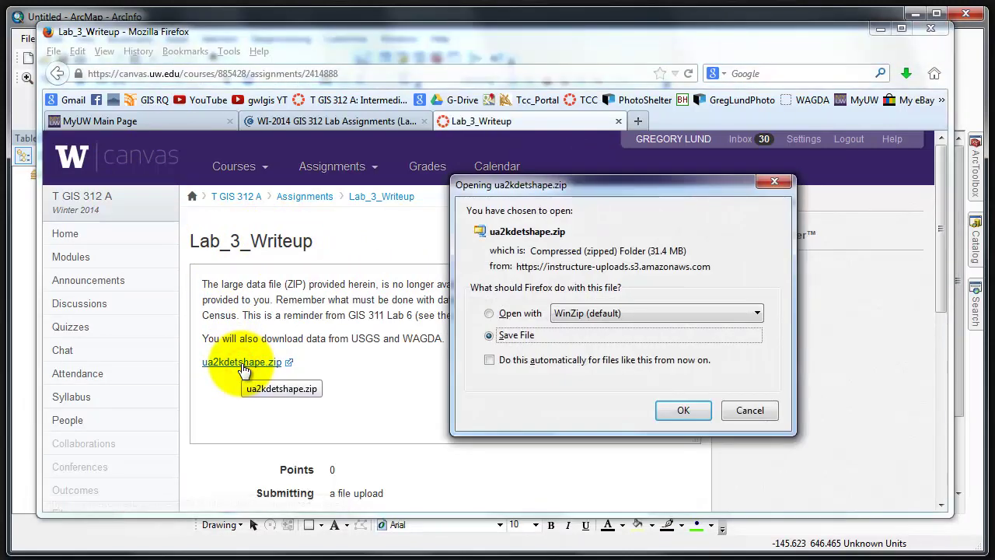
click(680, 410)
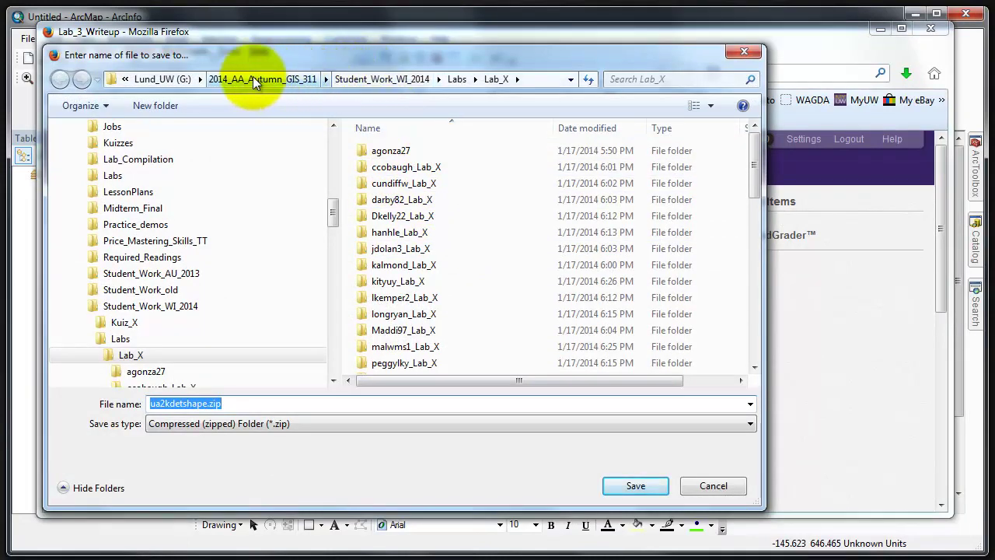
click(252, 76)
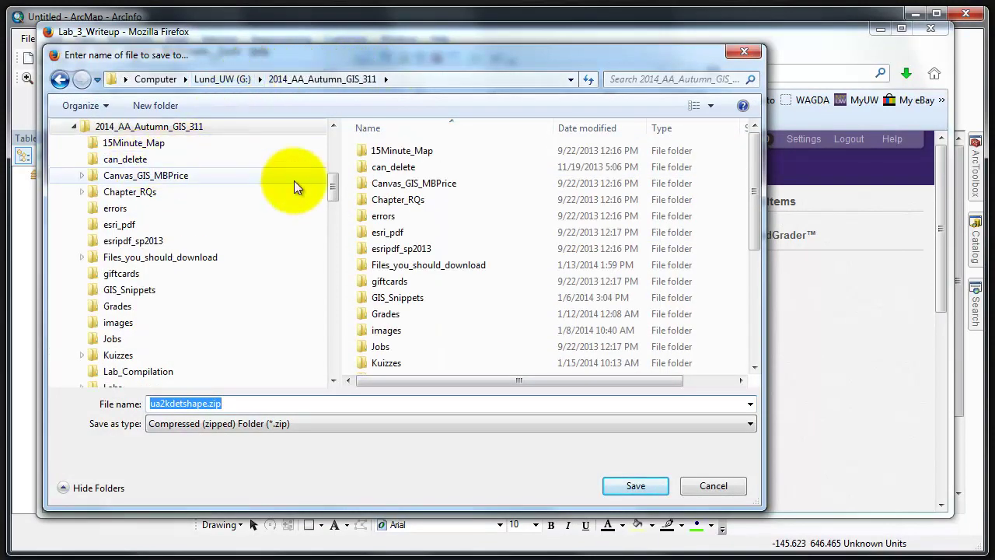
click(158, 78)
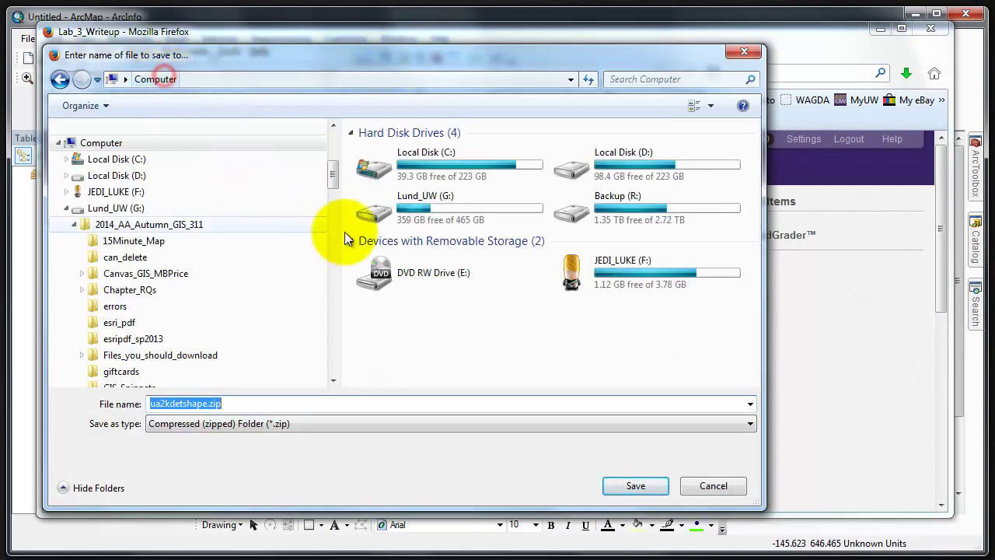
double_click(604, 262)
click(400, 215)
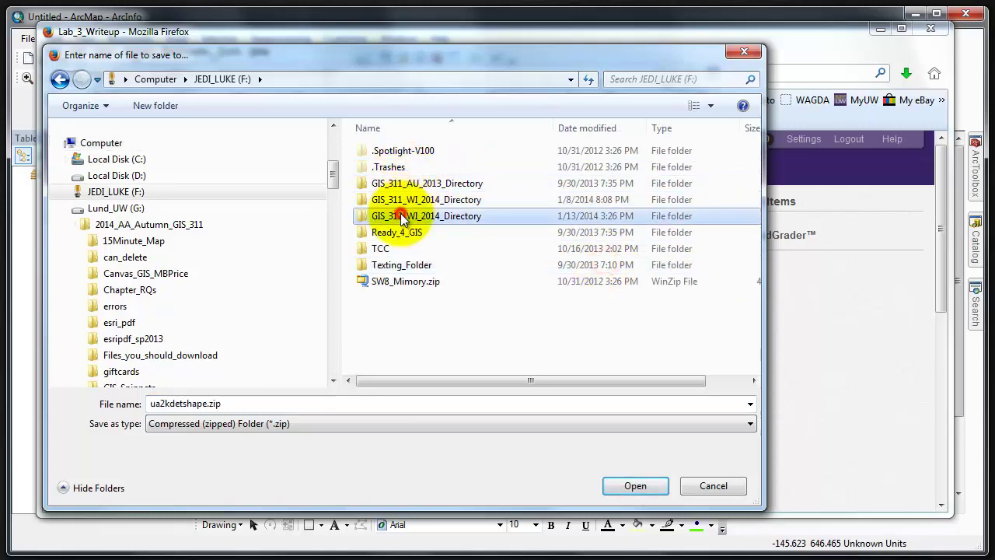
double_click(400, 215)
double_click(388, 167)
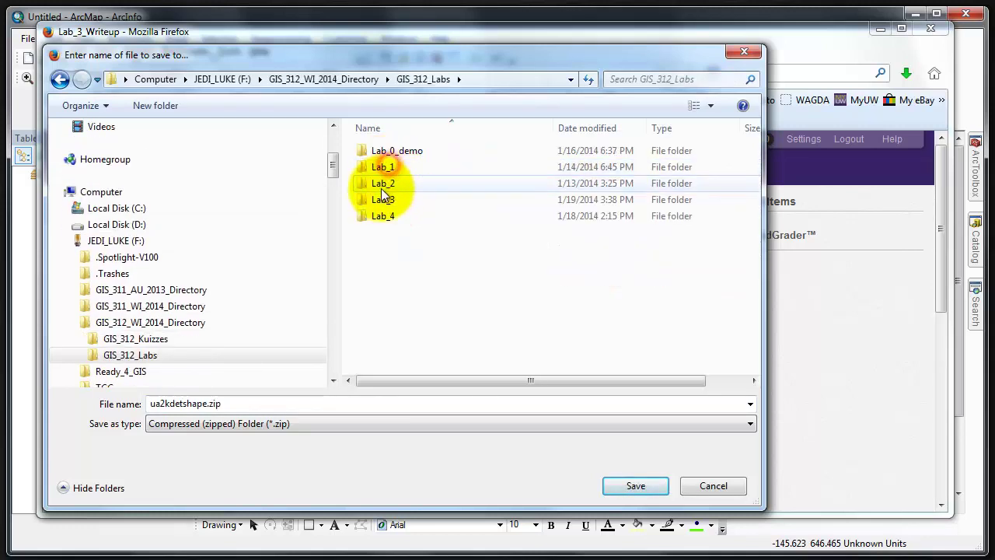
double_click(382, 200)
double_click(386, 168)
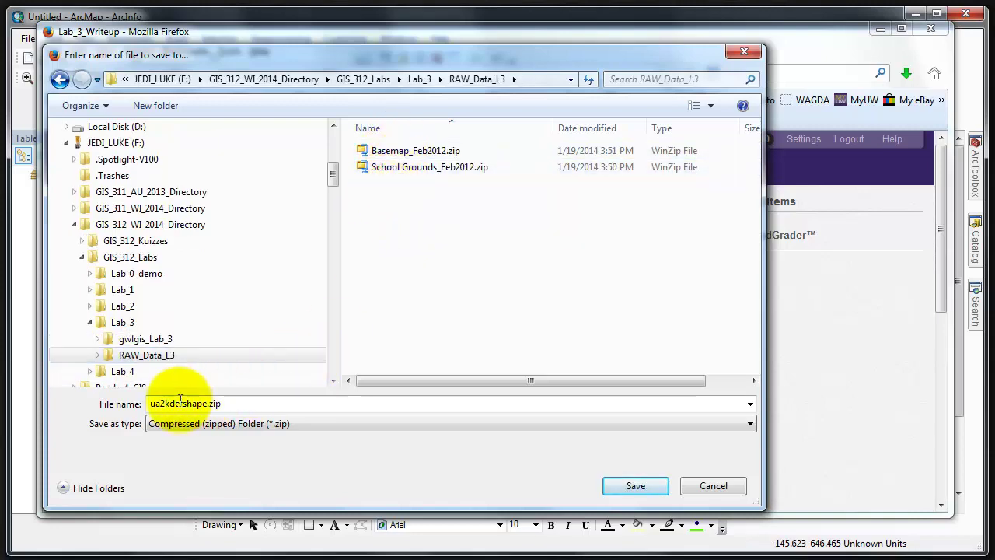
click(630, 487)
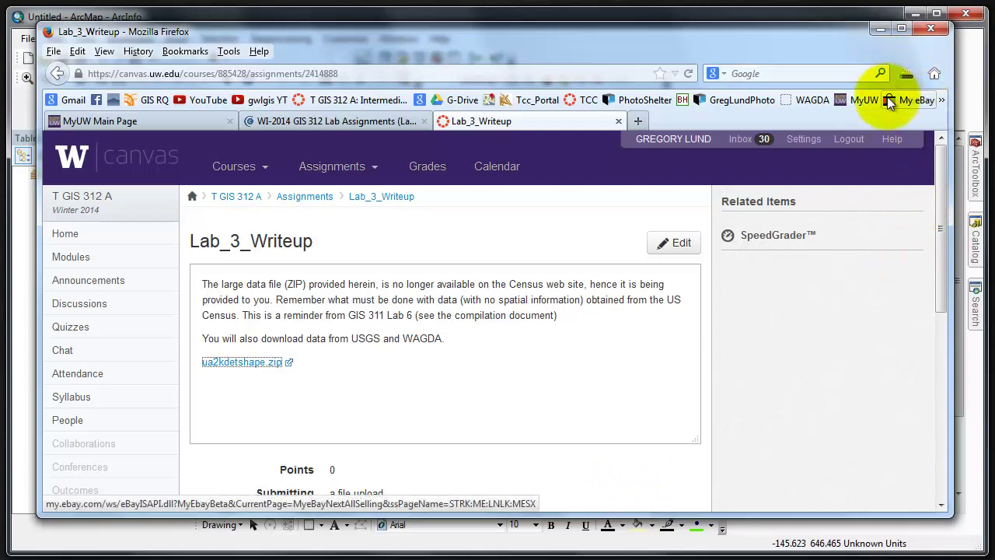
key(alt+Tab)
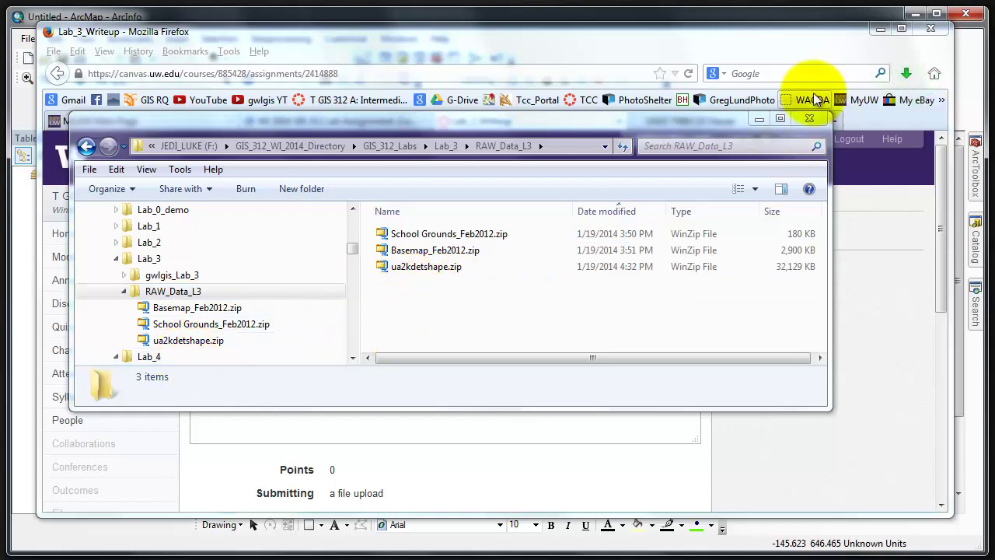
- Minimize the folder window and bring up the USGS TNM 2.0 Viewer map
click(756, 122)
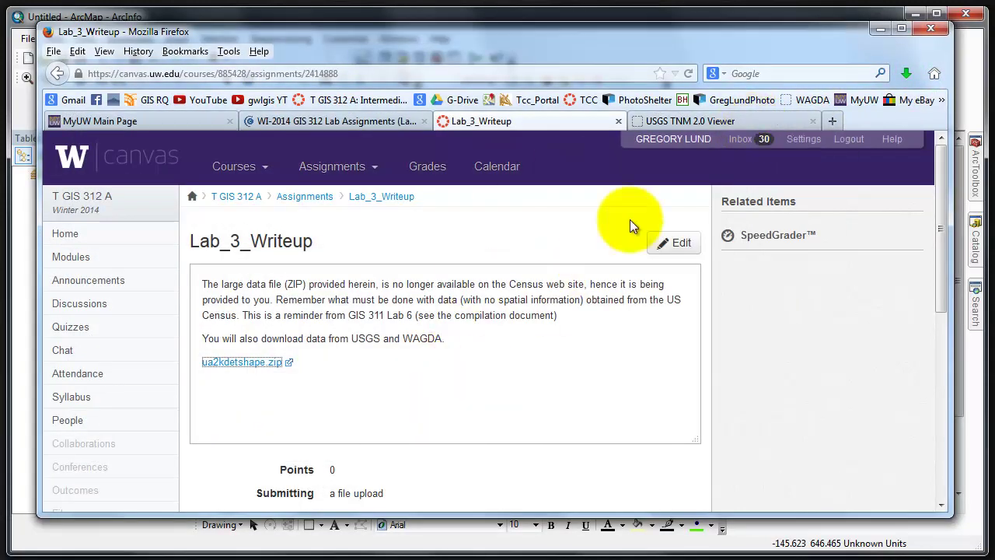
click(682, 122)
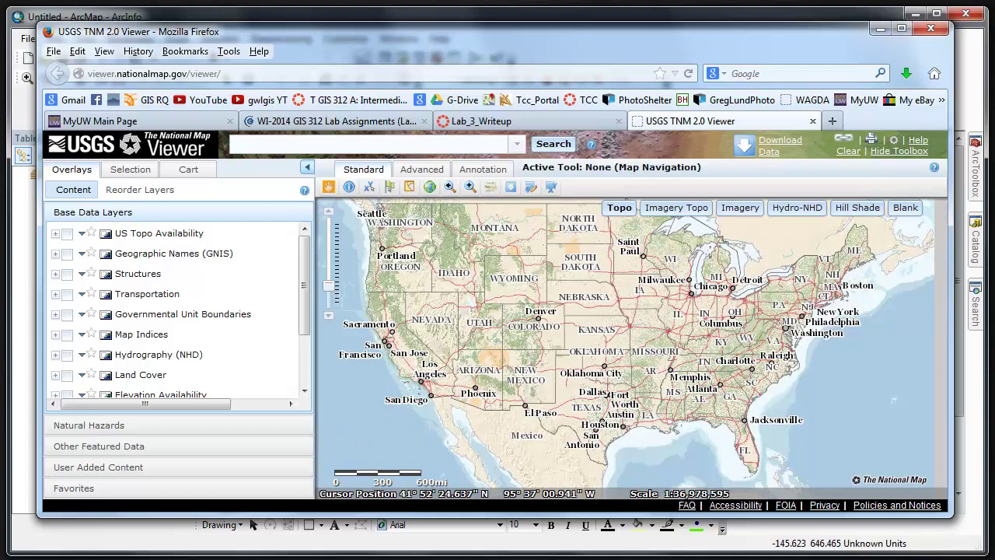
key(alt+Tab)
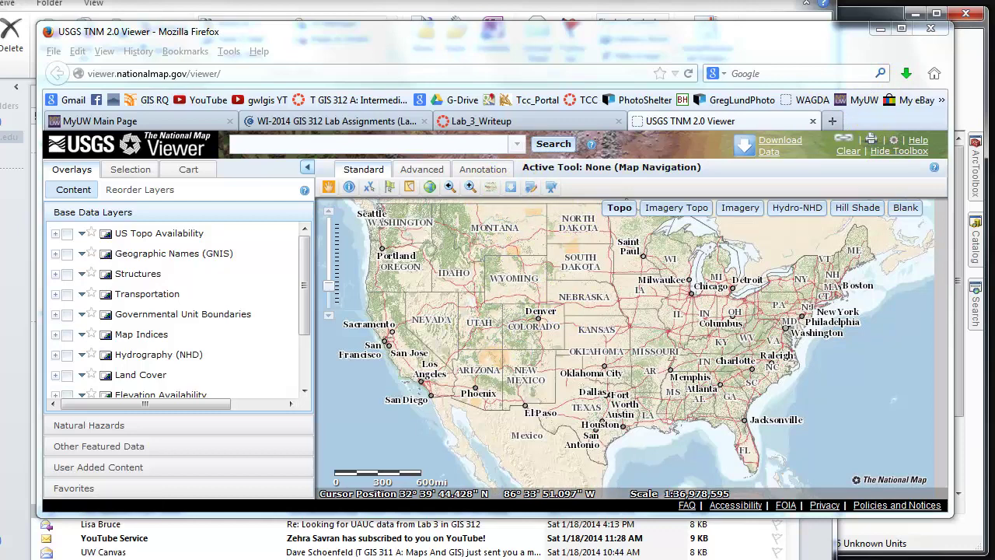
- In the National Map Viewer order e-mail, follow the NLCD 2006 Impervious Surface download link
key(alt+Tab)
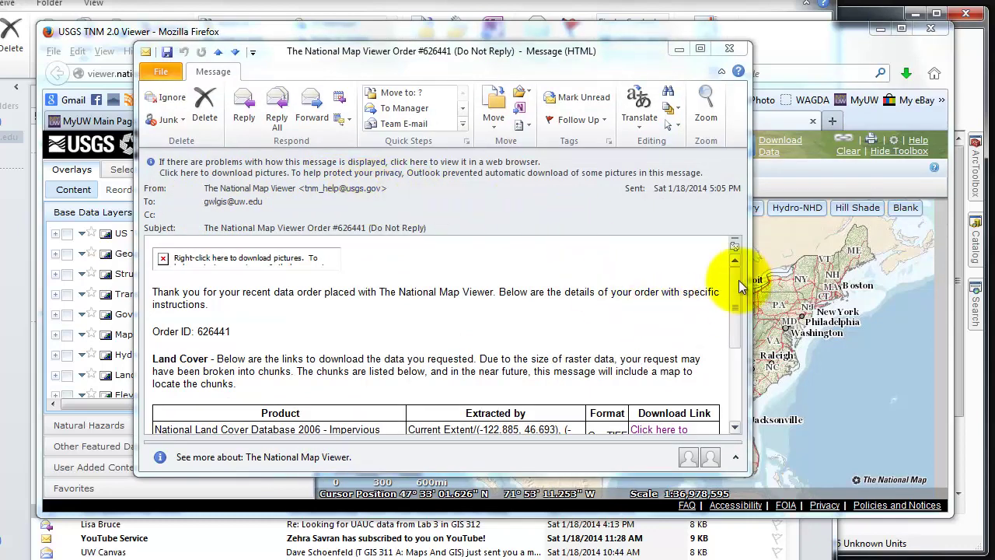
scroll(731, 303, down, 5)
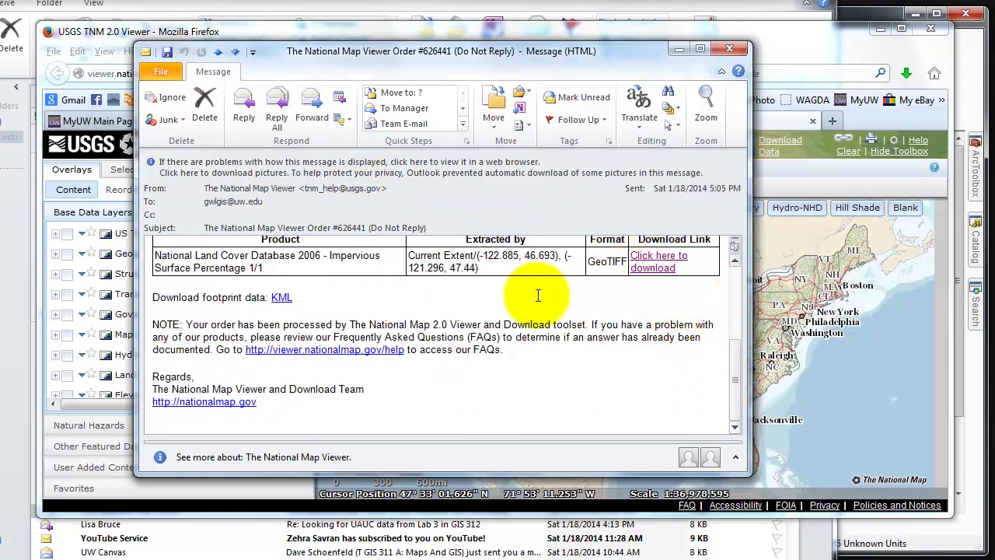
scroll(533, 291, up, 1)
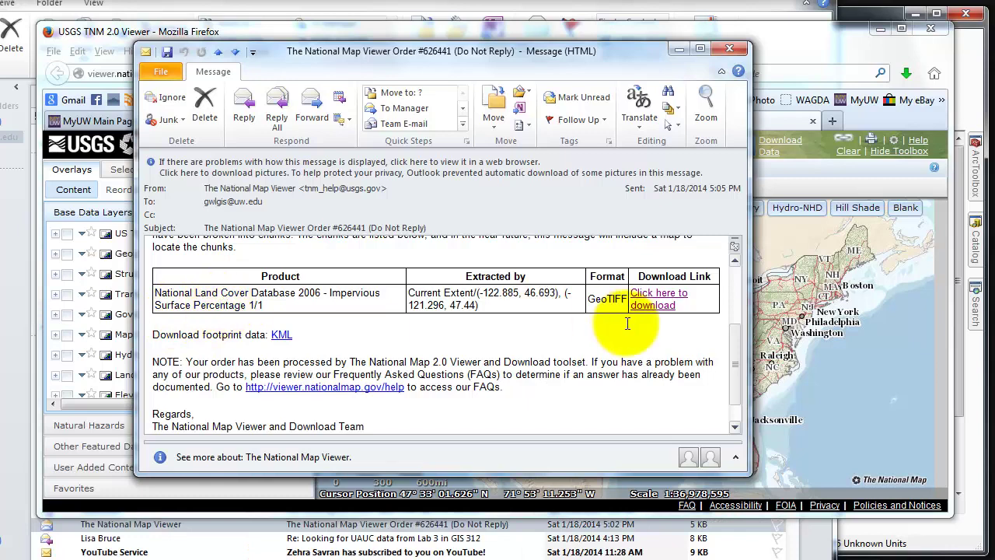
click(653, 300)
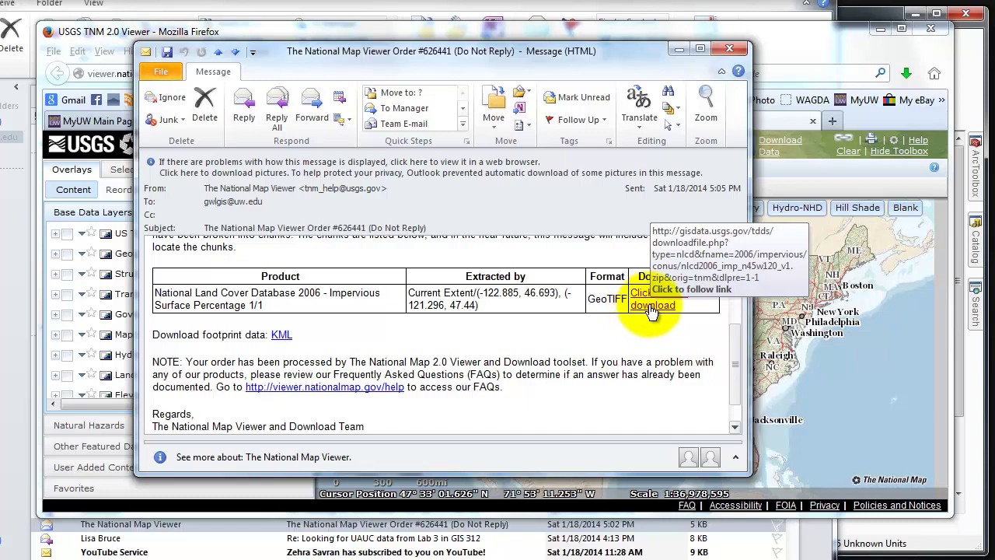
- Save NLCD2006_IMP_N45W120_v1.zip into the RAW_Data_L3 folder
click(651, 308)
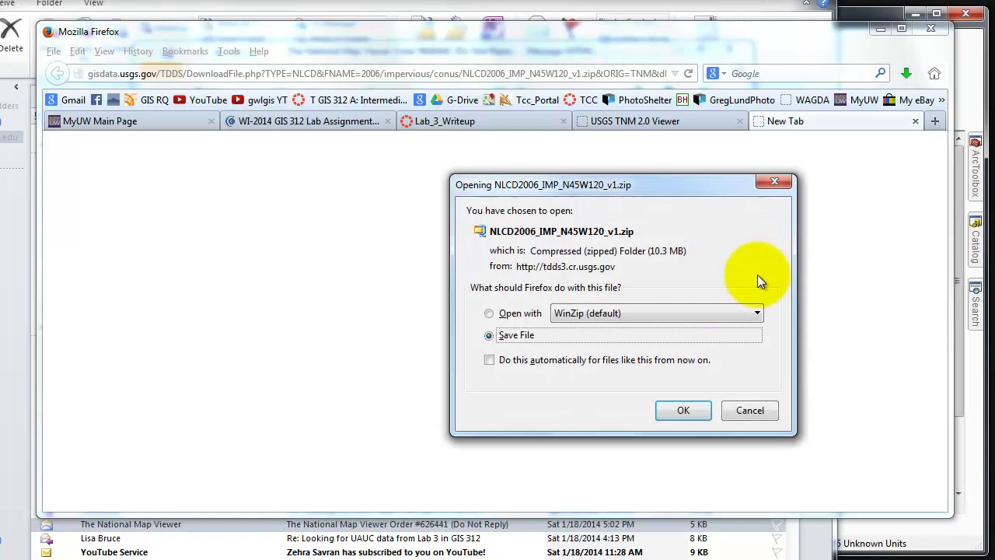
click(681, 410)
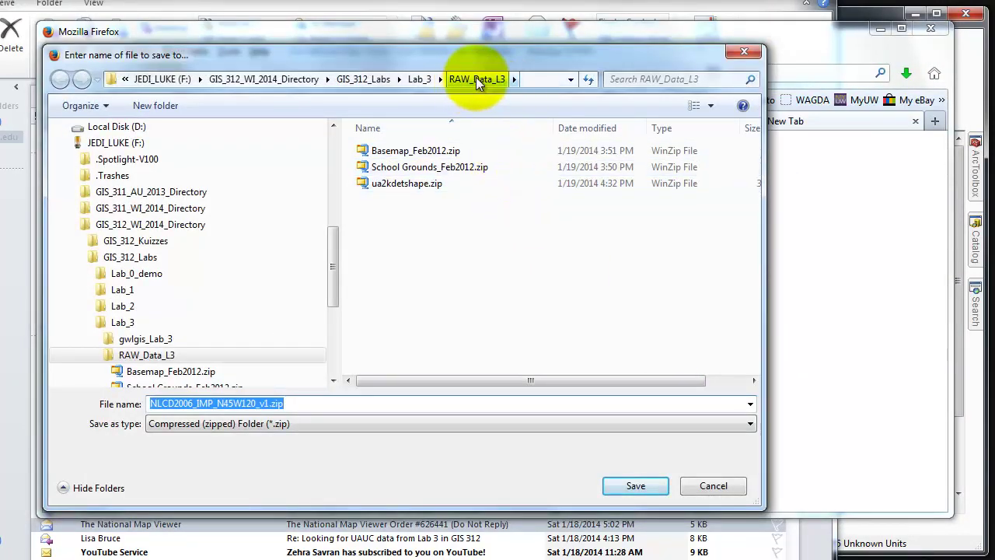
click(634, 487)
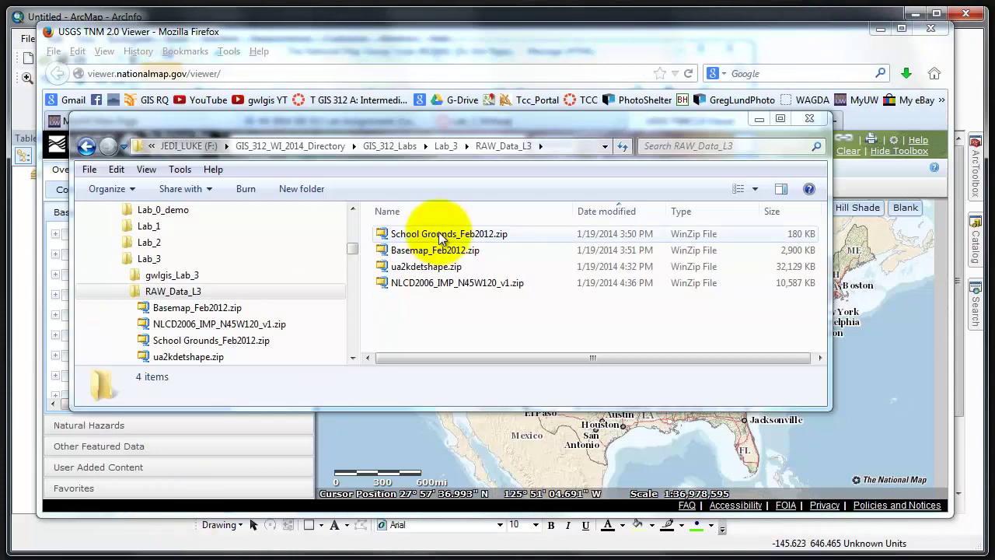
- Extract School Grounds_Feb2012.zip and Basemap_Feb2012.zip here with WinZip
click(441, 236)
right_click(436, 234)
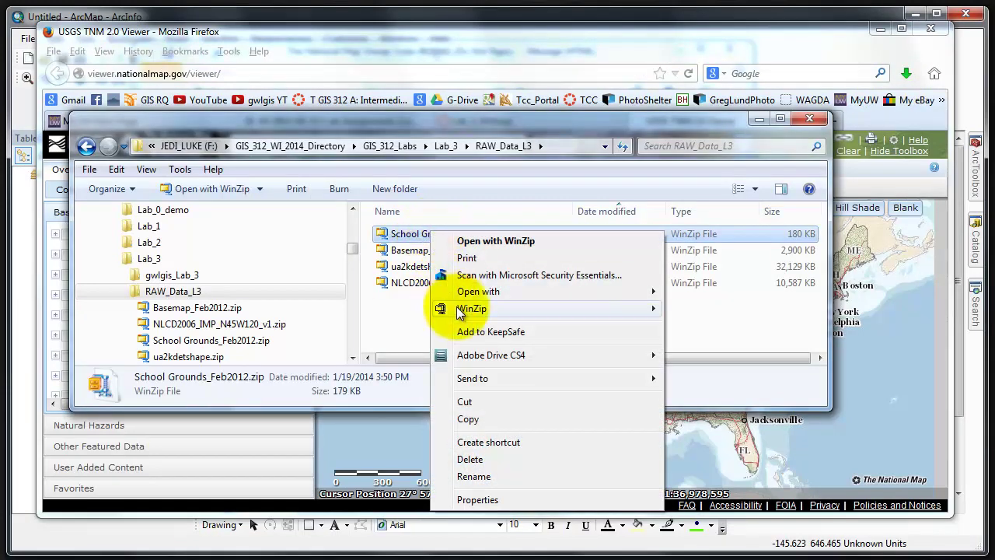
mouse_move(456, 308)
click(700, 323)
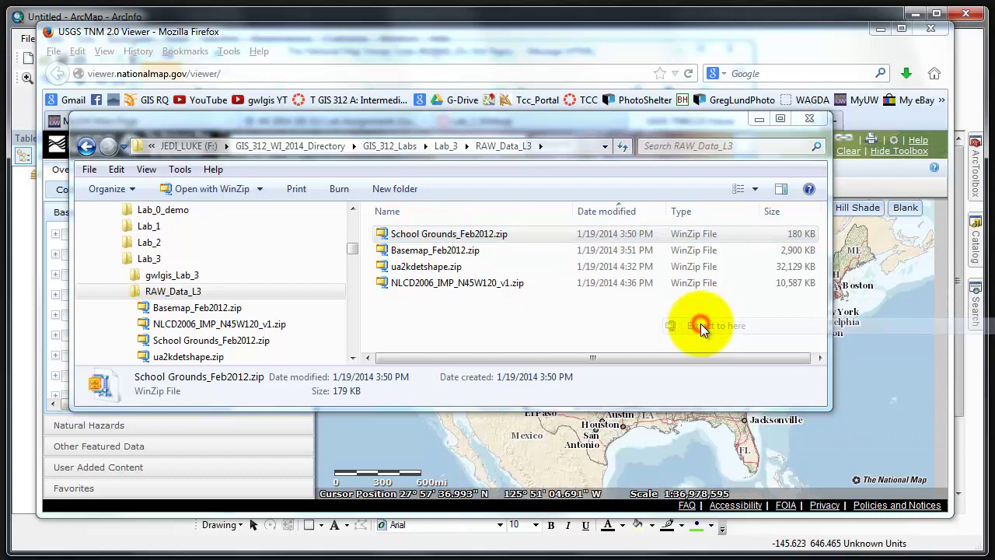
right_click(439, 252)
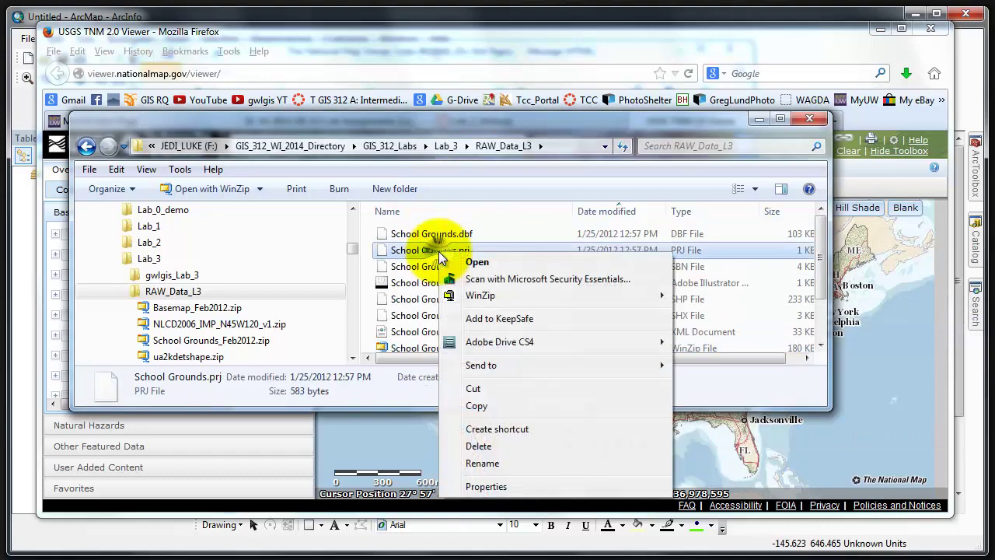
click(403, 347)
scroll(404, 342, down, 1)
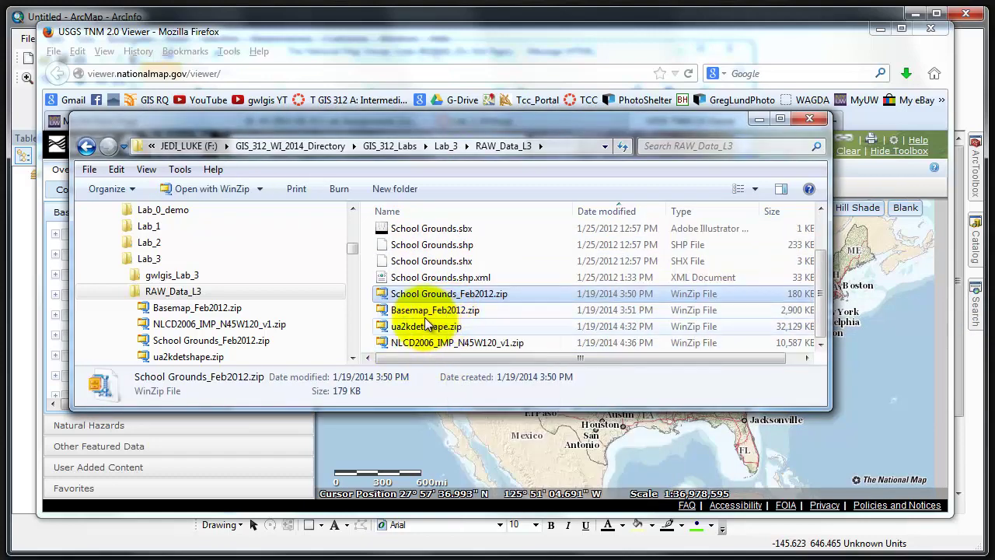
click(423, 310)
right_click(423, 310)
mouse_move(479, 385)
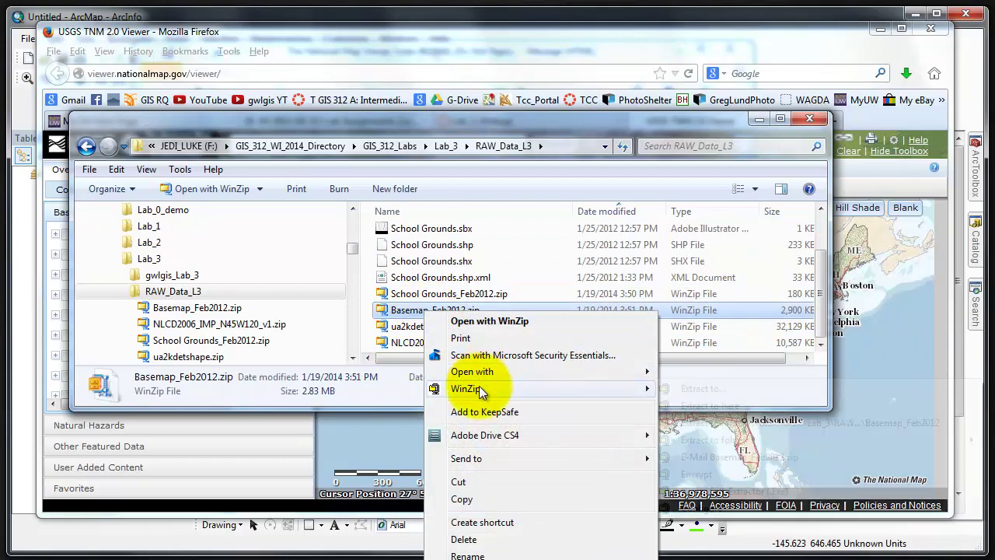
click(659, 405)
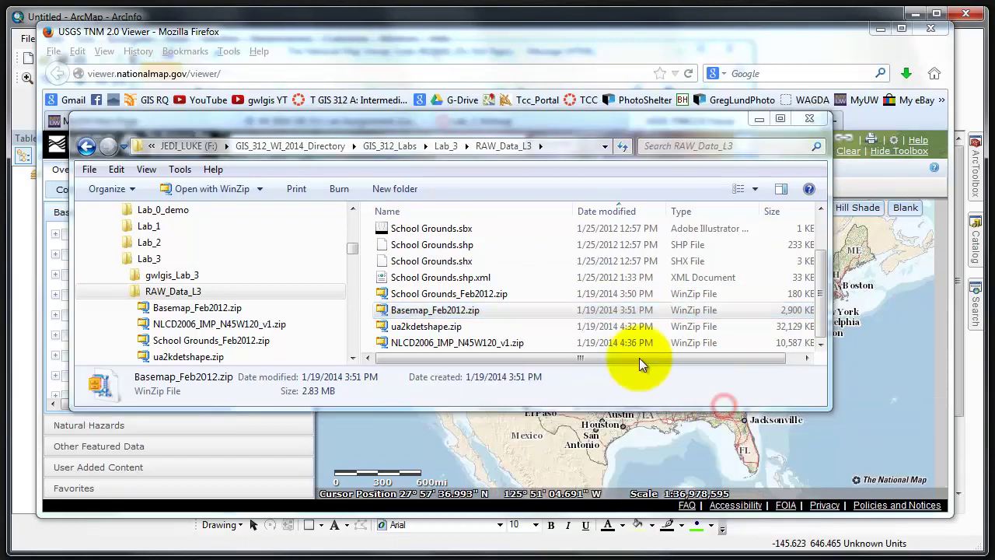
- Extract ua2kdetshape.zip and NLCD2006_IMP_N45W120_v1.zip here, then minimize the folder window
click(439, 326)
right_click(438, 327)
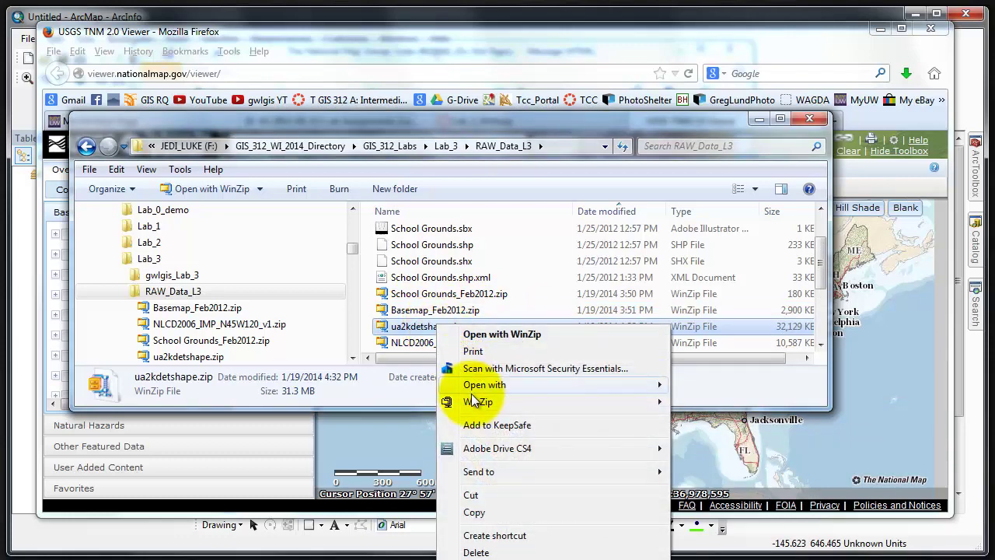
mouse_move(498, 402)
click(720, 419)
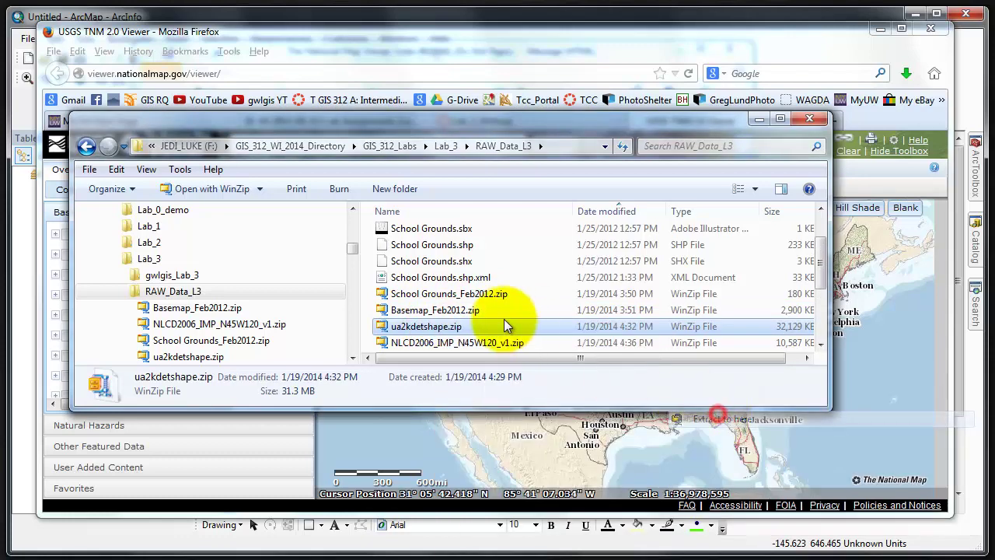
right_click(458, 345)
mouse_move(667, 422)
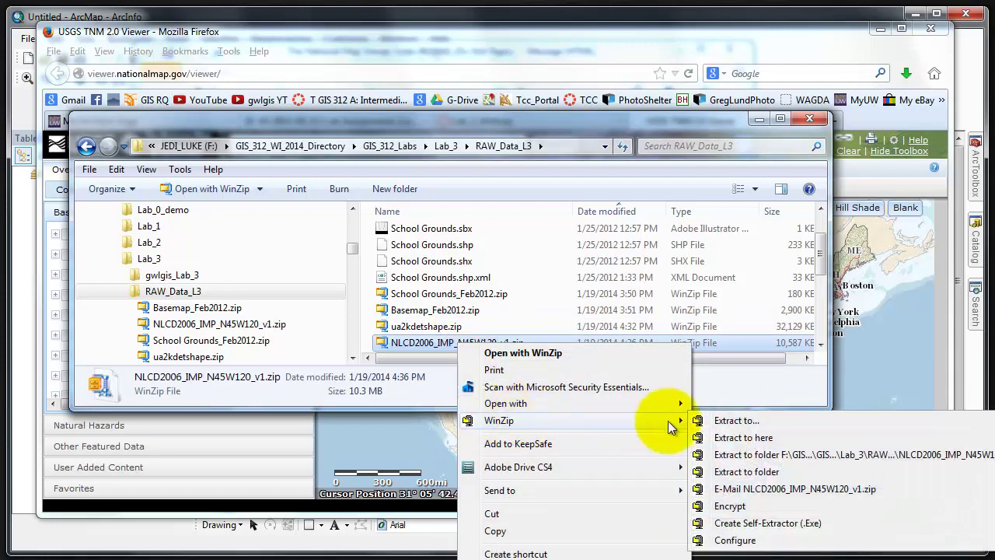
click(733, 438)
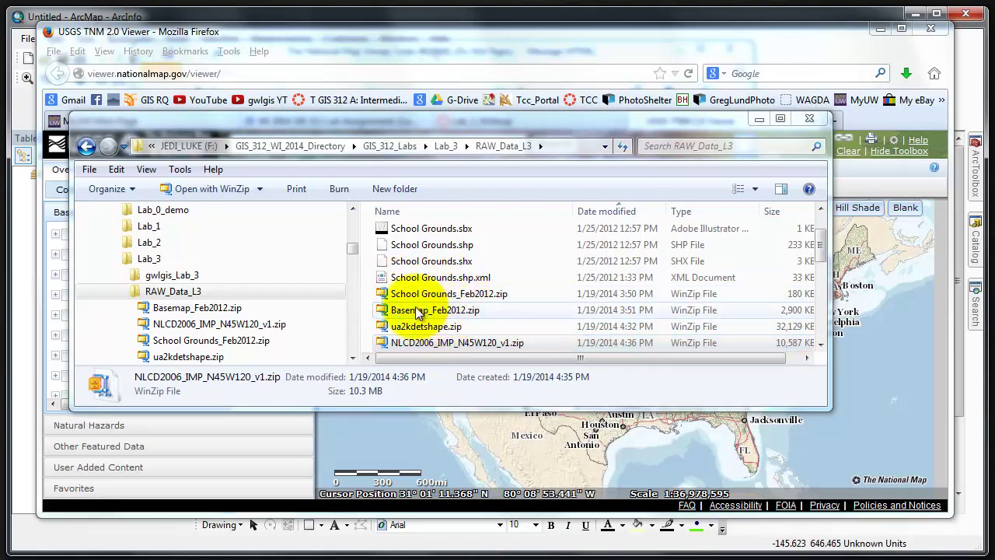
double_click(433, 347)
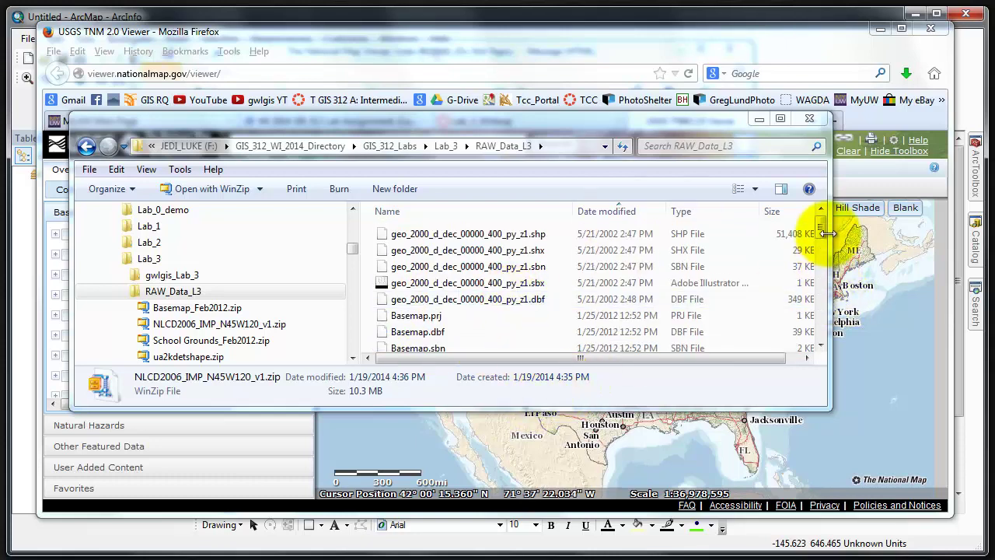
mouse_move(819, 225)
mouse_down()
mouse_move(813, 330)
mouse_move(823, 209)
mouse_up()
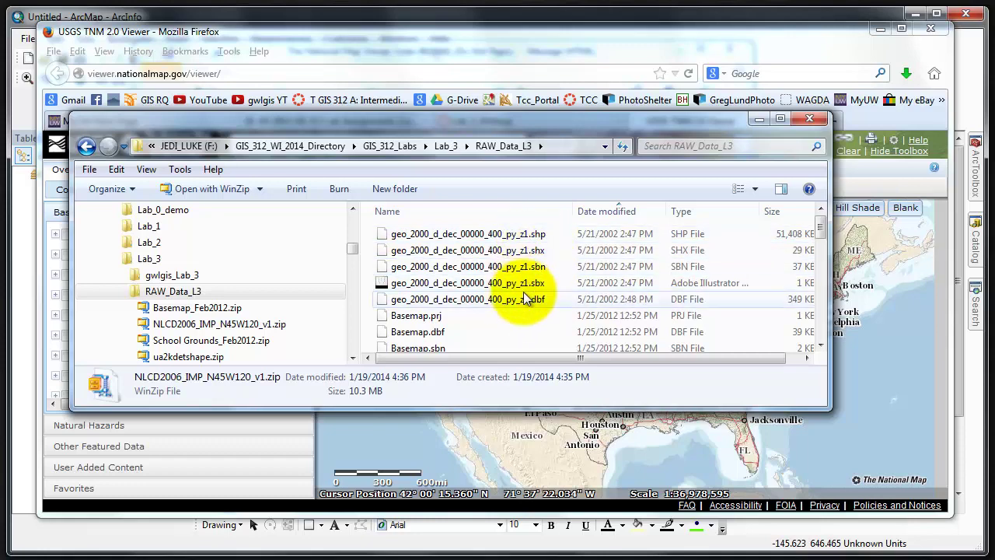
click(757, 119)
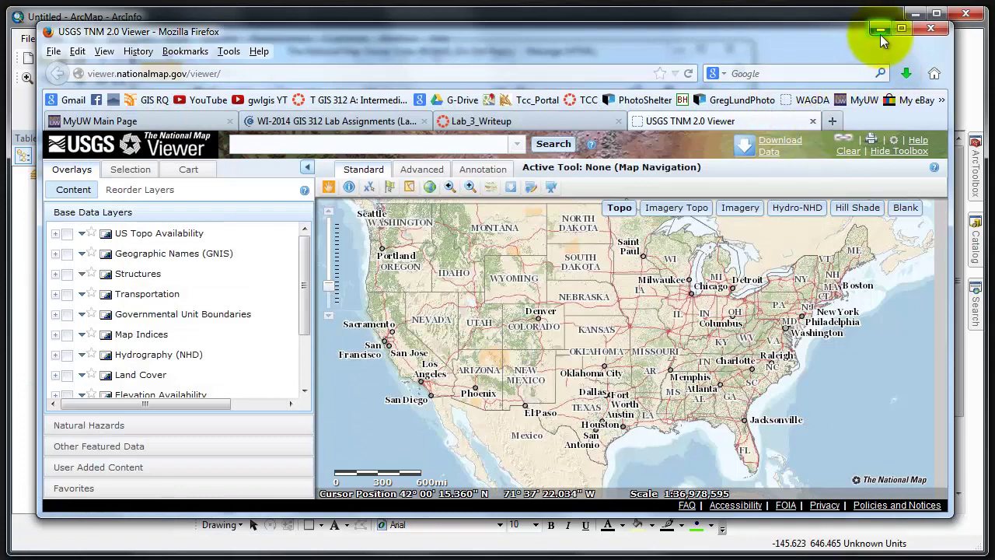
- Add geo_2000_d_dec_00000_400_py_z1.shp from RAW_Data_L3 via Catalog, accepting the spatial reference warning
click(880, 34)
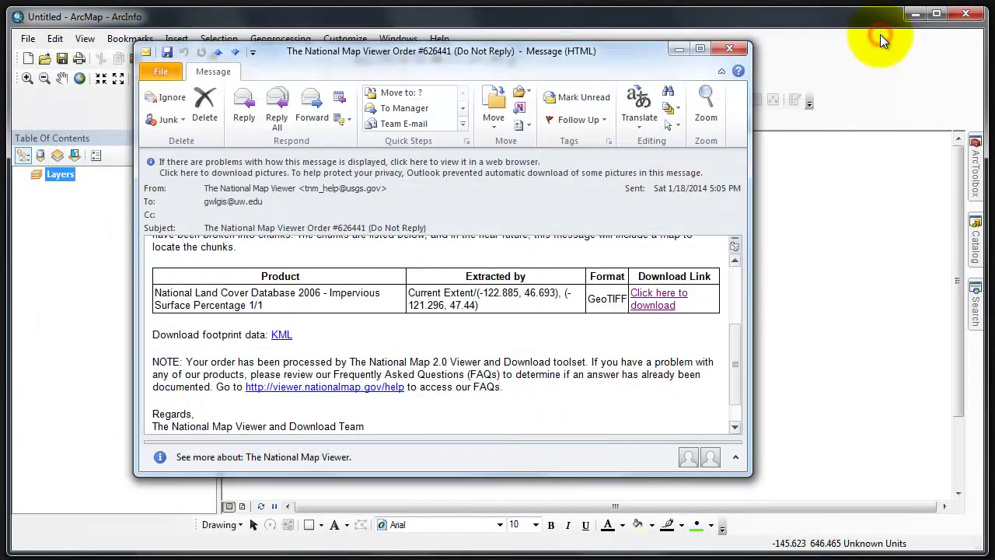
click(681, 52)
click(973, 245)
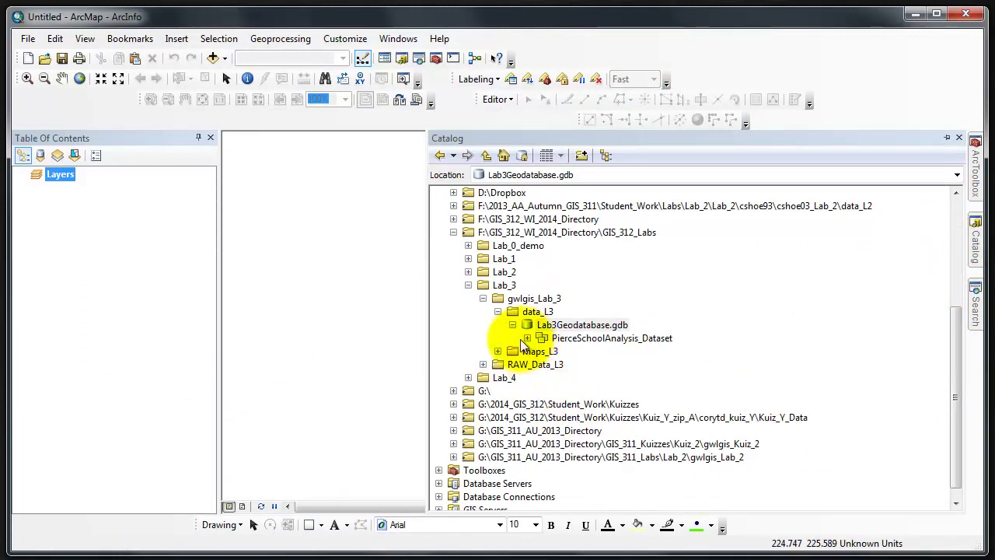
click(483, 365)
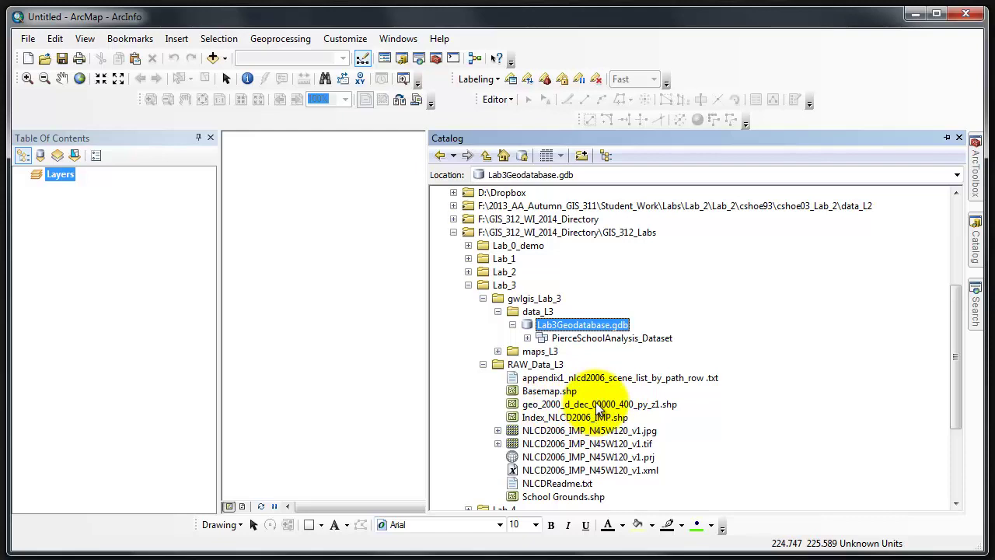
drag(597, 410, 95, 231)
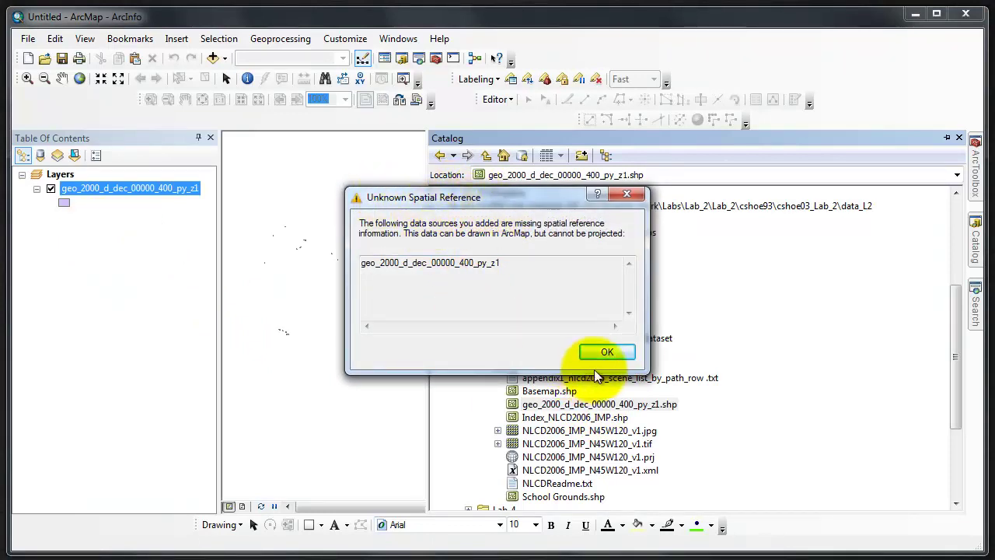
click(608, 351)
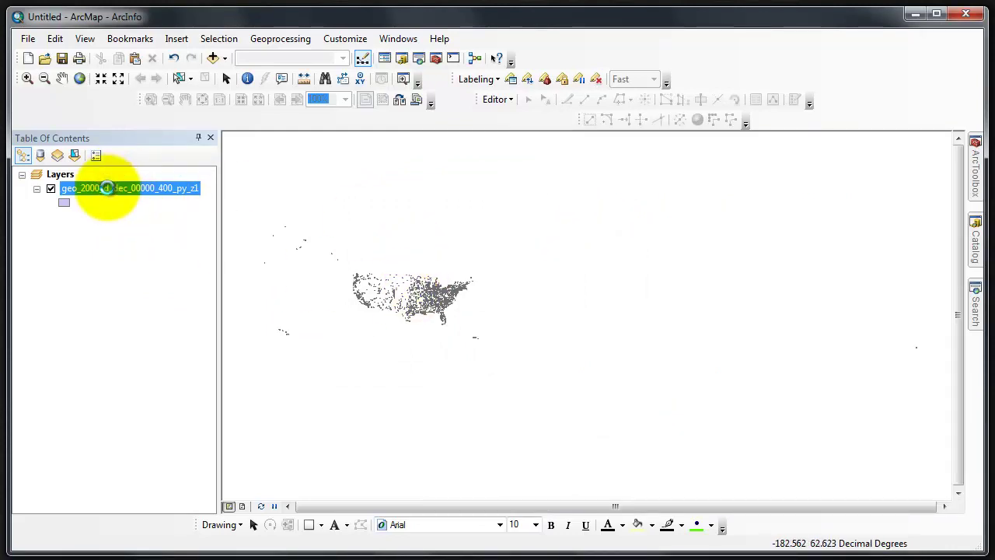
- Remove the census layer and launch Data Management > Projections and Transformations > Define Projection
right_click(109, 189)
click(137, 217)
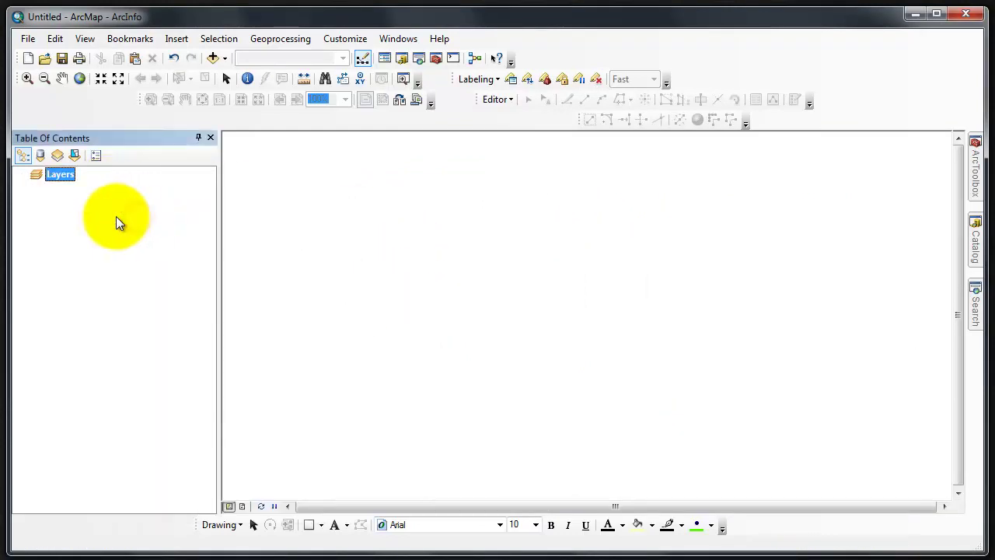
click(977, 175)
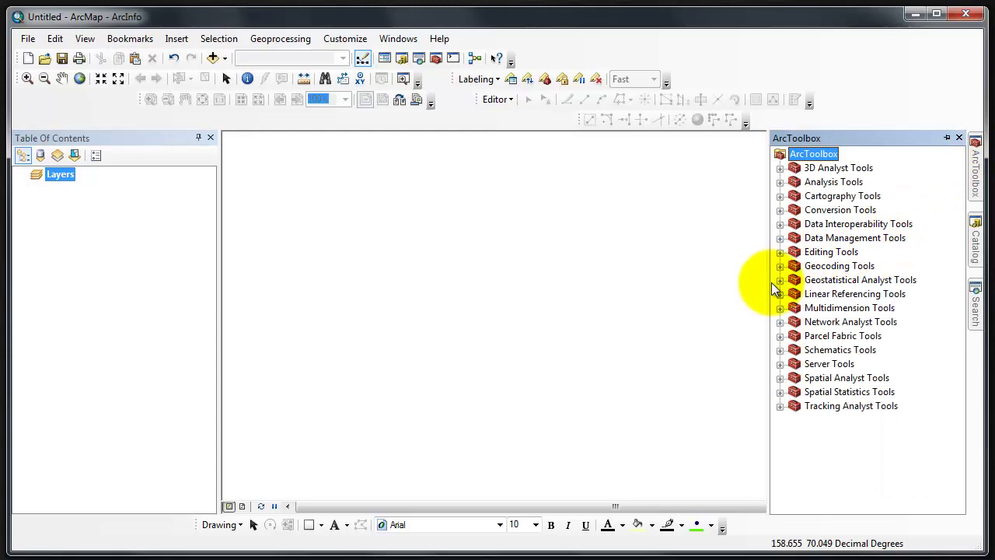
click(780, 238)
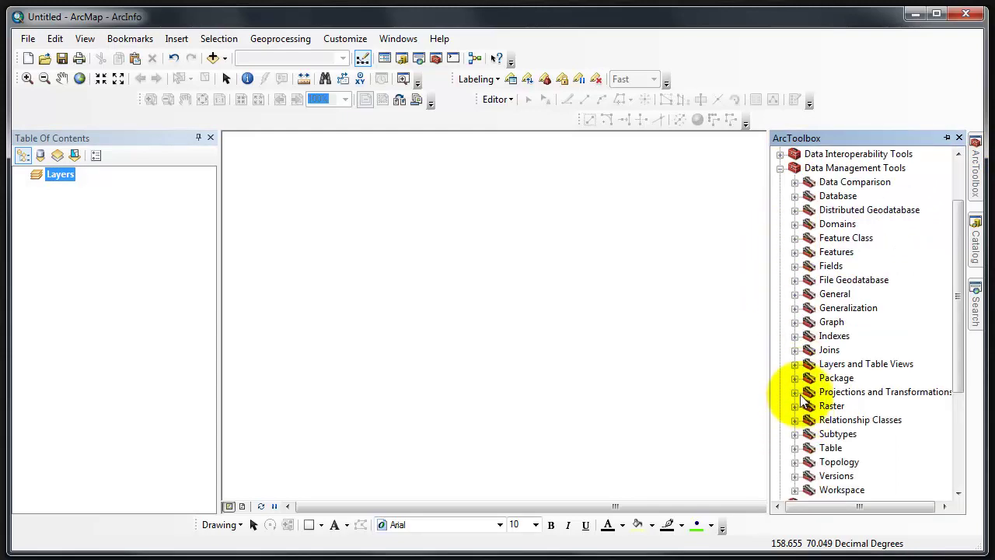
scroll(797, 388, down, 3)
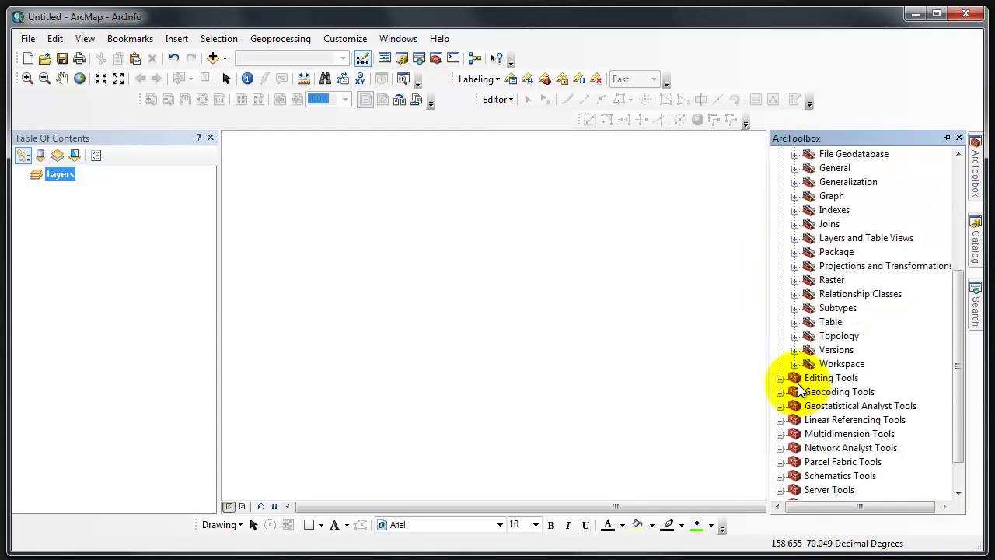
click(794, 266)
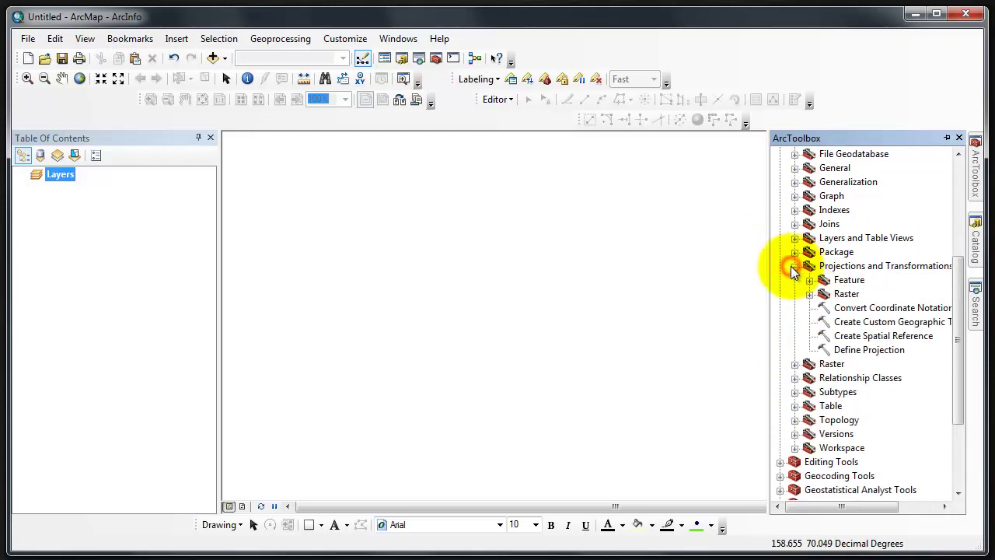
click(862, 351)
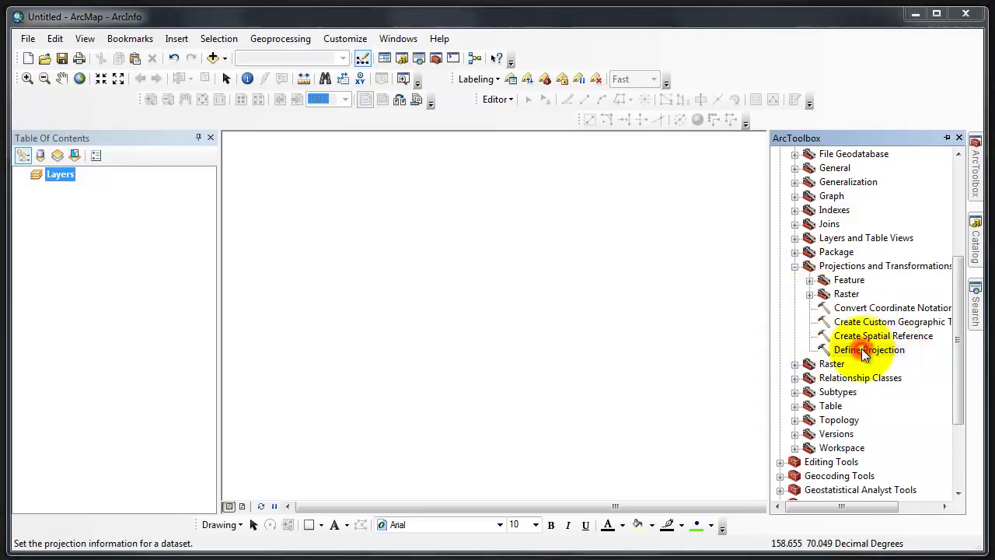
click(862, 351)
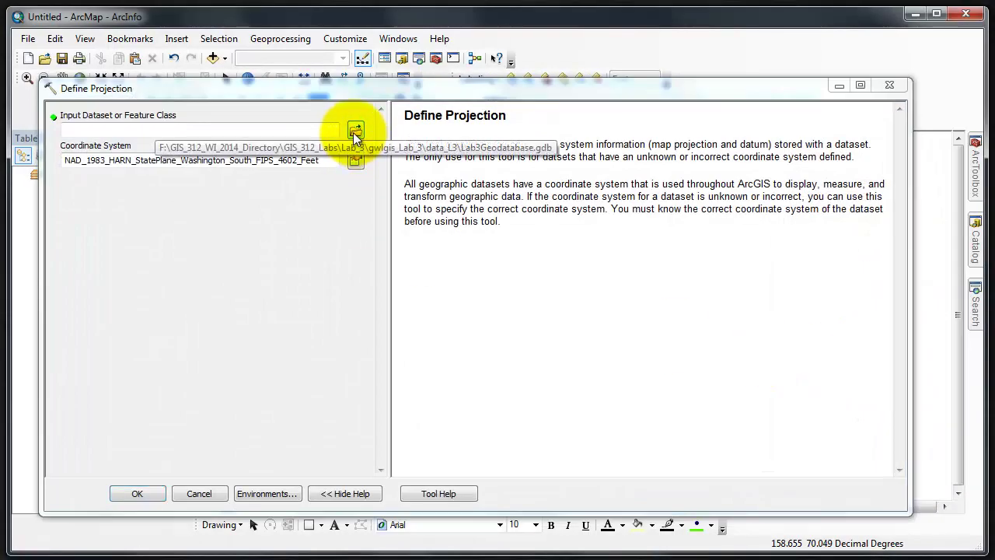
- Set the Define Projection input to geo_2000_d_dec_00000_400_py_z1.shp in Lab_3 > RAW_Data_L3
click(355, 130)
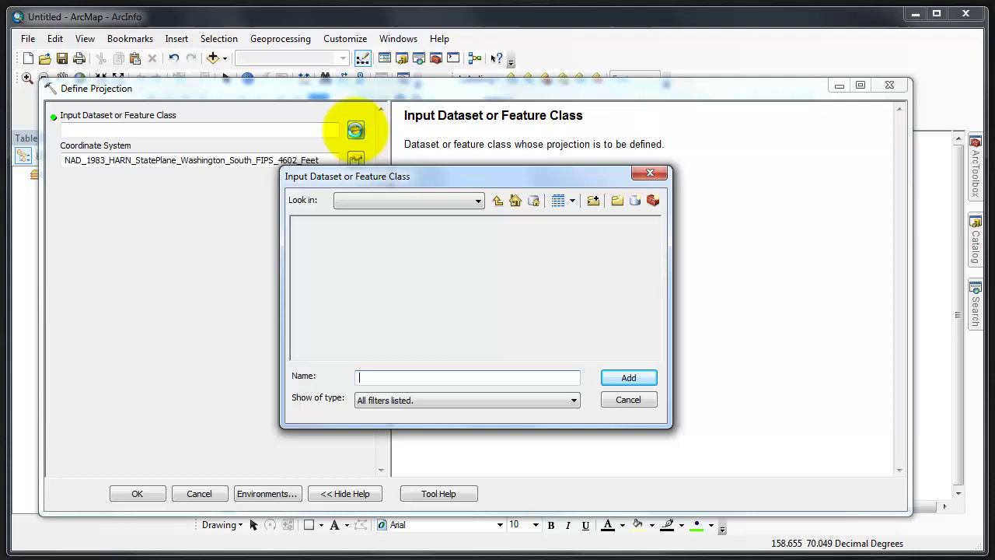
click(498, 201)
click(498, 201)
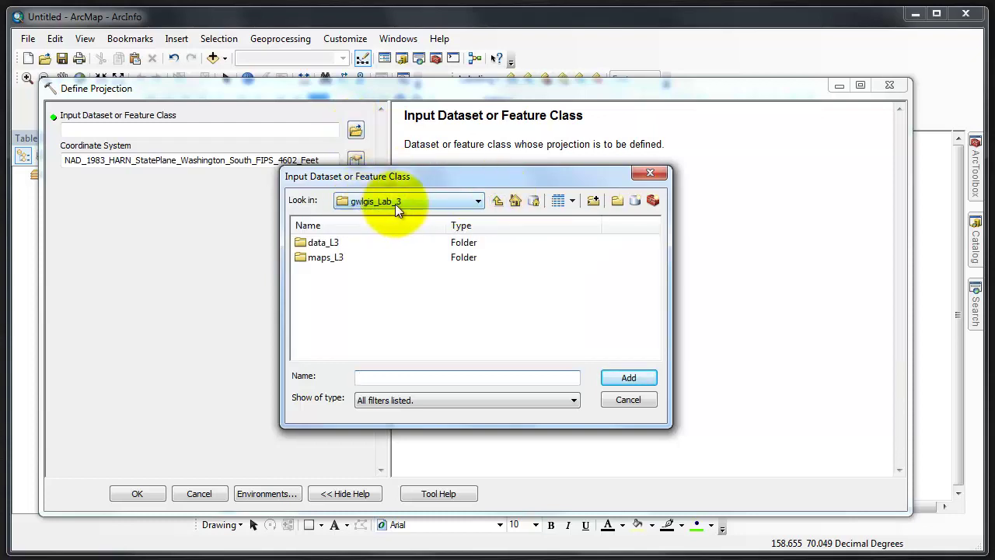
click(499, 201)
double_click(336, 257)
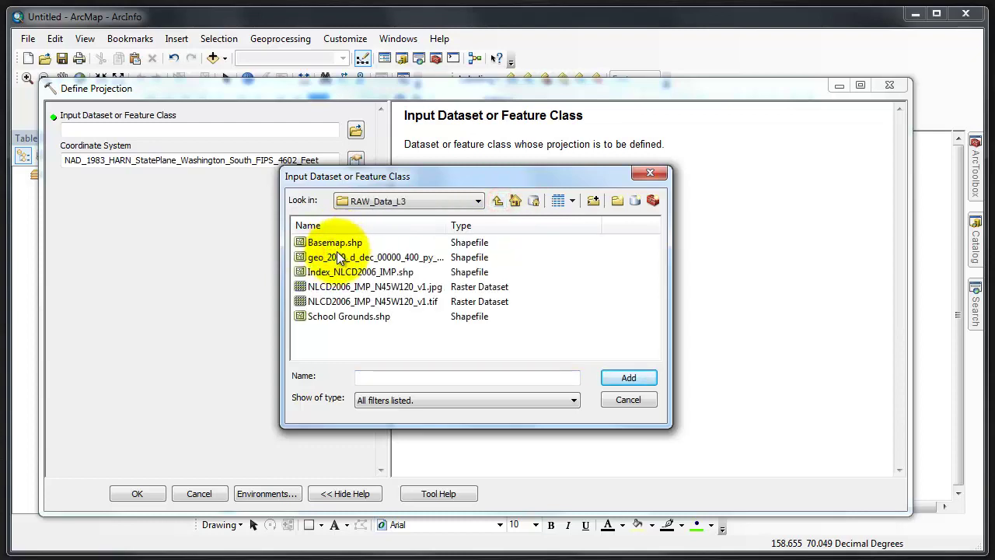
click(338, 258)
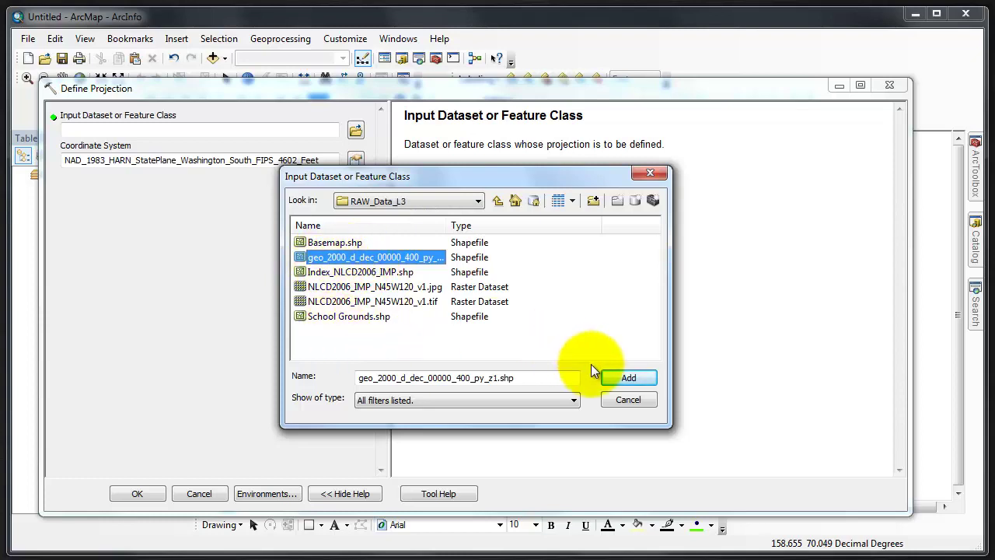
click(630, 377)
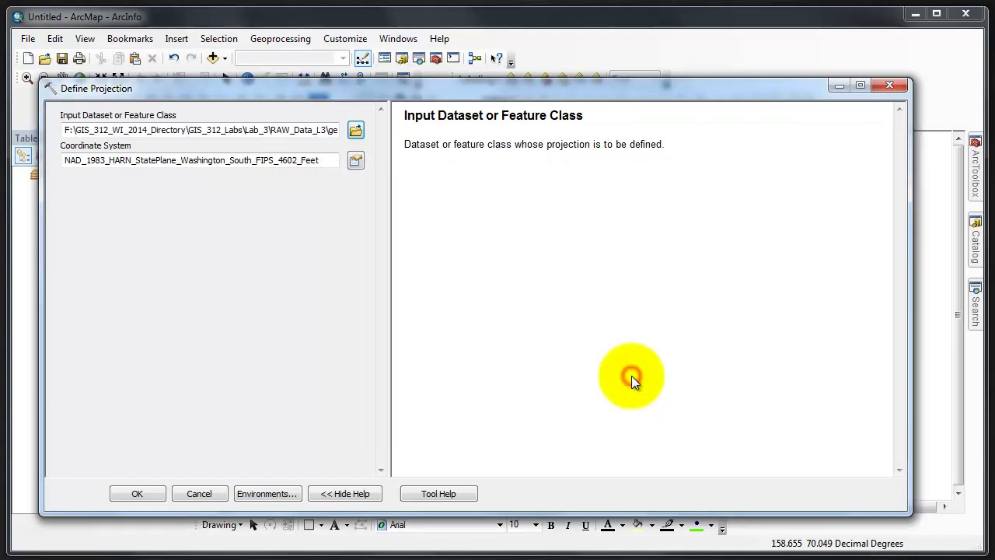
- Pick Geographic Coordinate Systems > North America > NAD 1983 for the census shapefile
click(351, 160)
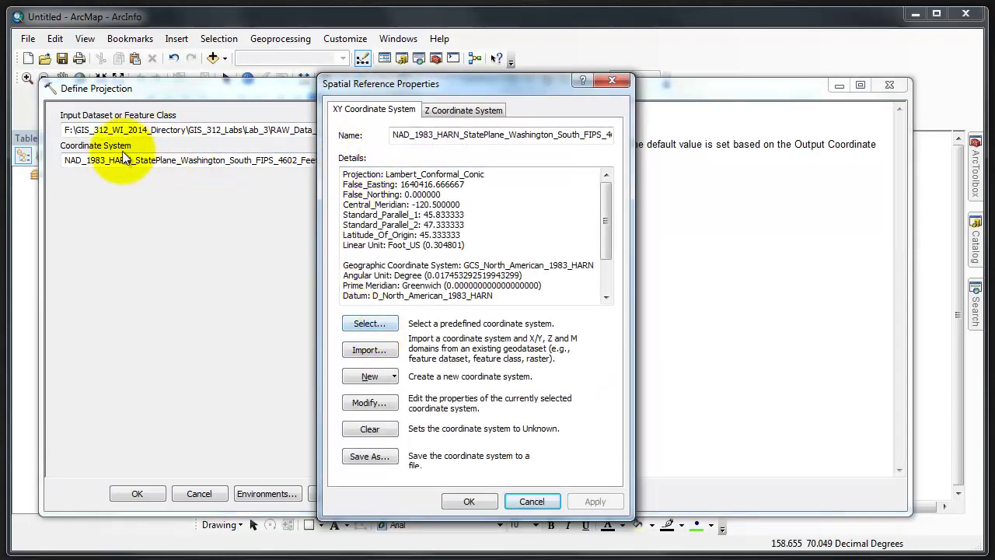
click(373, 323)
click(320, 242)
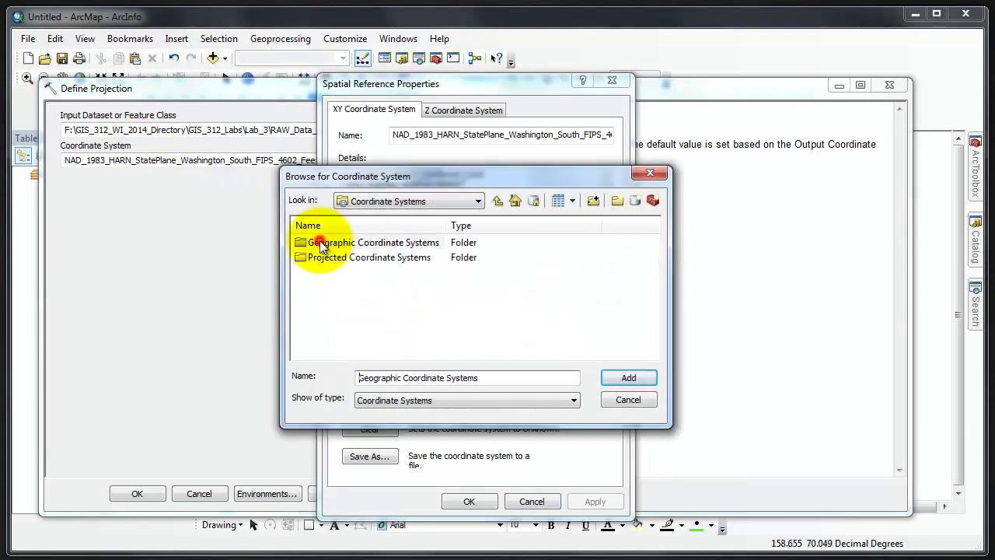
double_click(320, 242)
scroll(350, 319, down, 2)
click(341, 287)
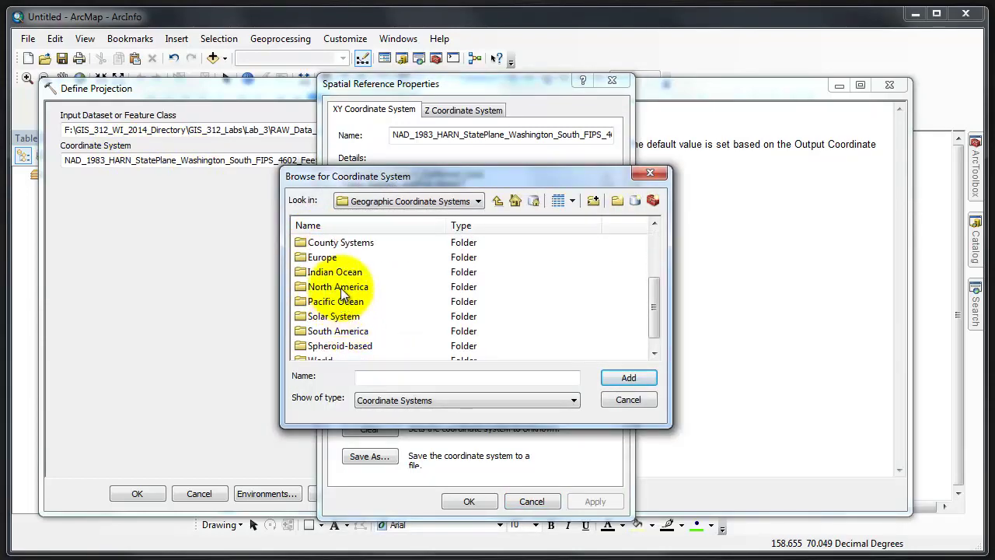
double_click(340, 287)
scroll(353, 285, down, 10)
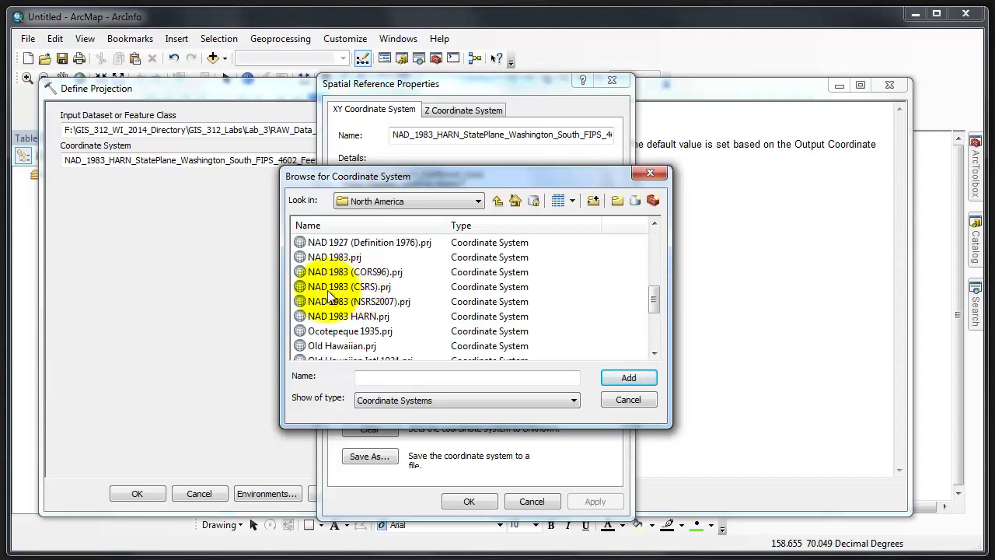
click(315, 256)
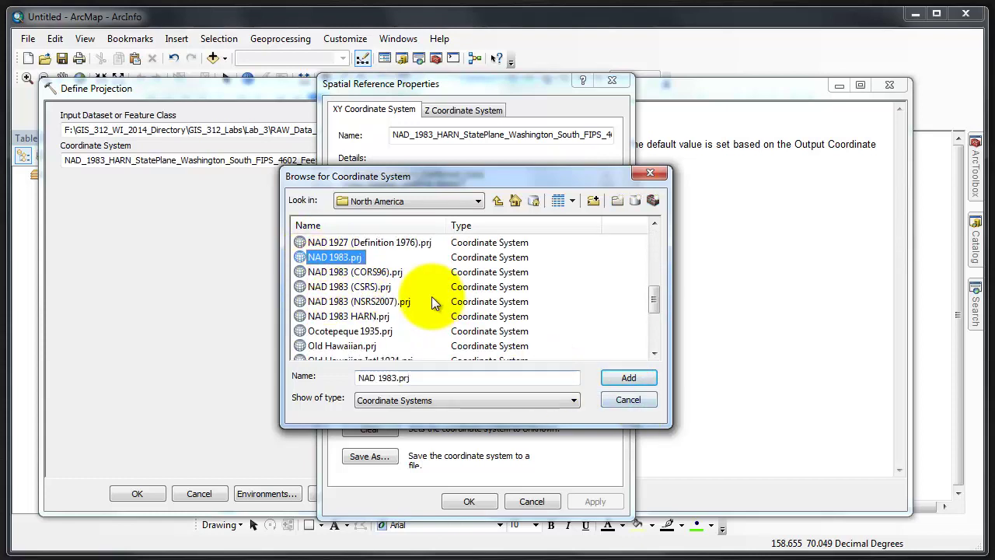
- Add and apply GCS_North_American_1983, then run Define Projection on the shapefile
click(631, 378)
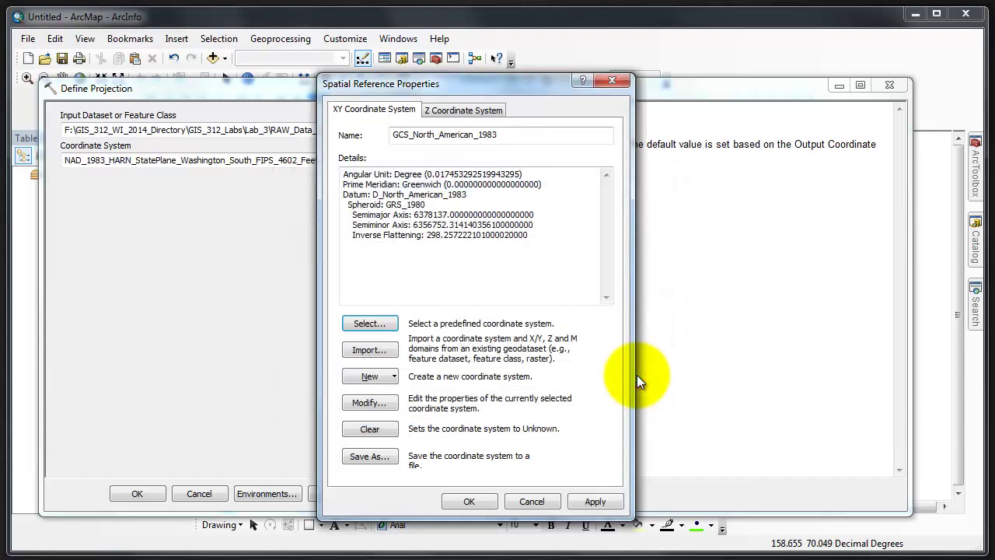
click(595, 501)
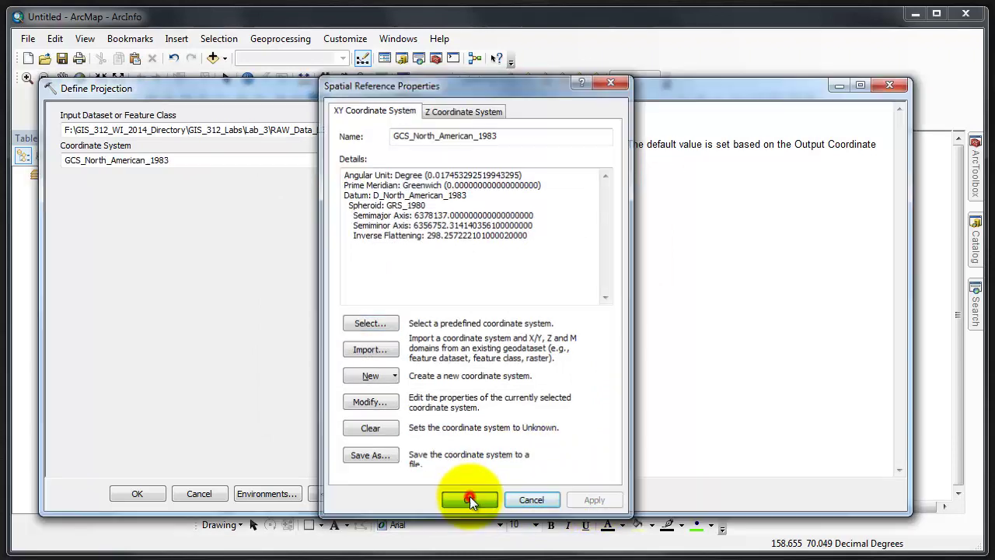
click(470, 498)
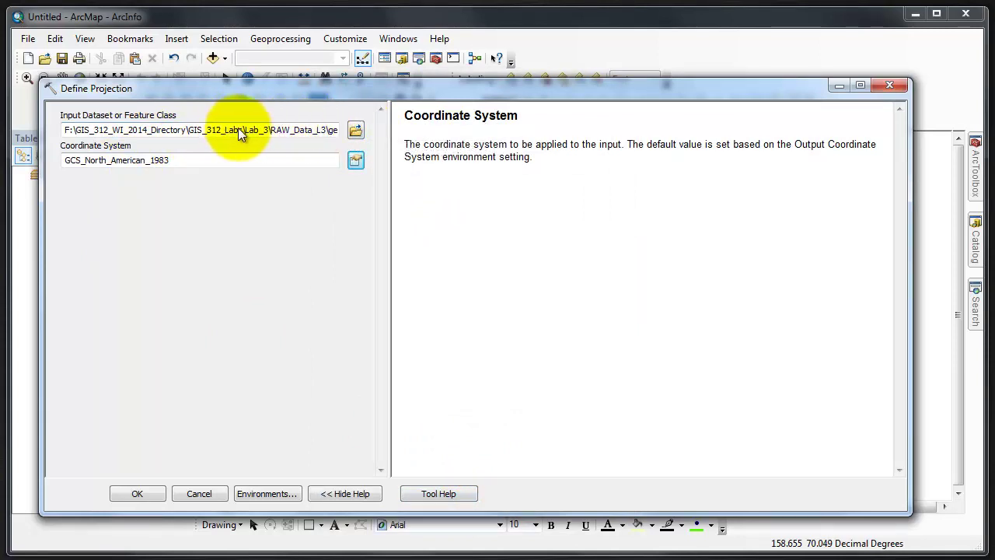
click(141, 493)
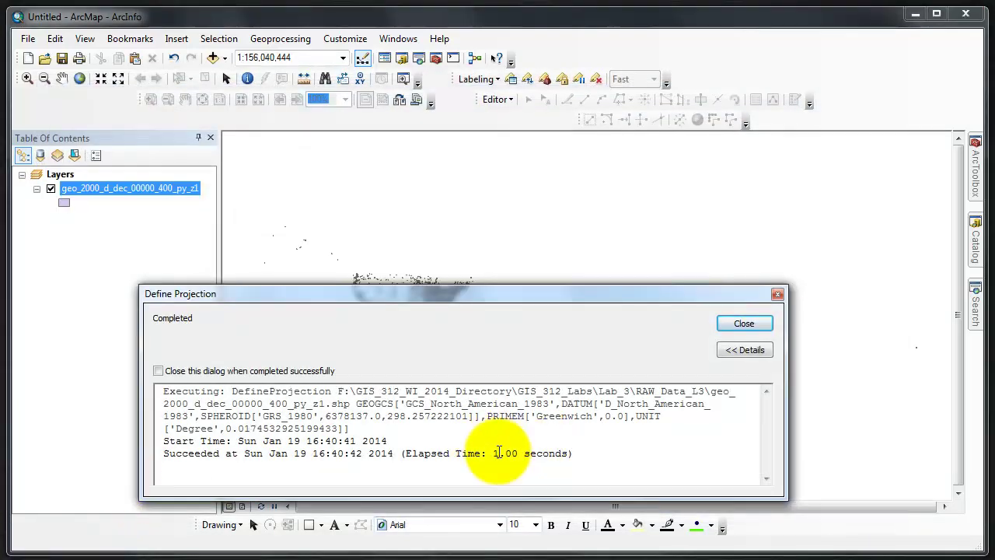
- Dismiss the completion report and remove the geo_2000_d_dec_00000_400_py_z1 layer from the map
click(745, 324)
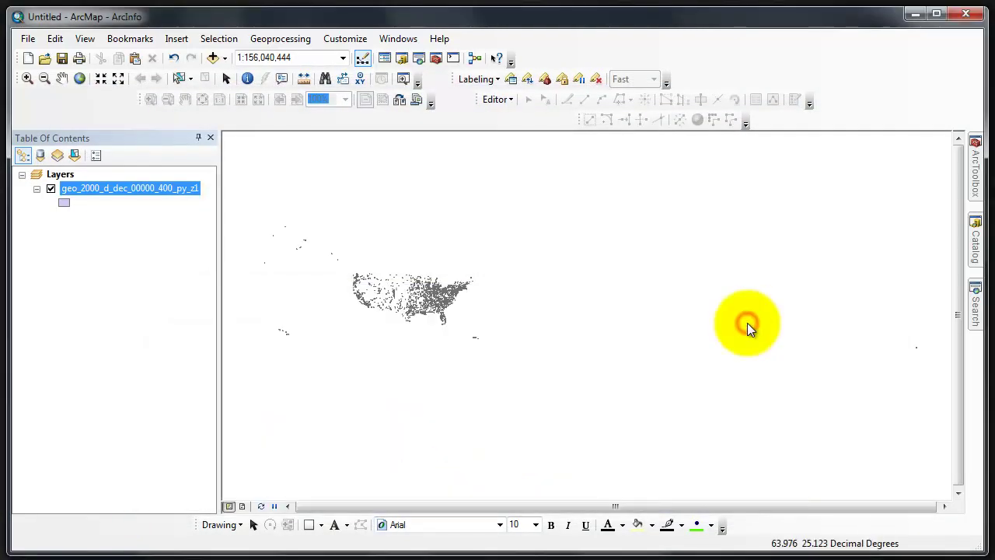
right_click(140, 184)
click(164, 212)
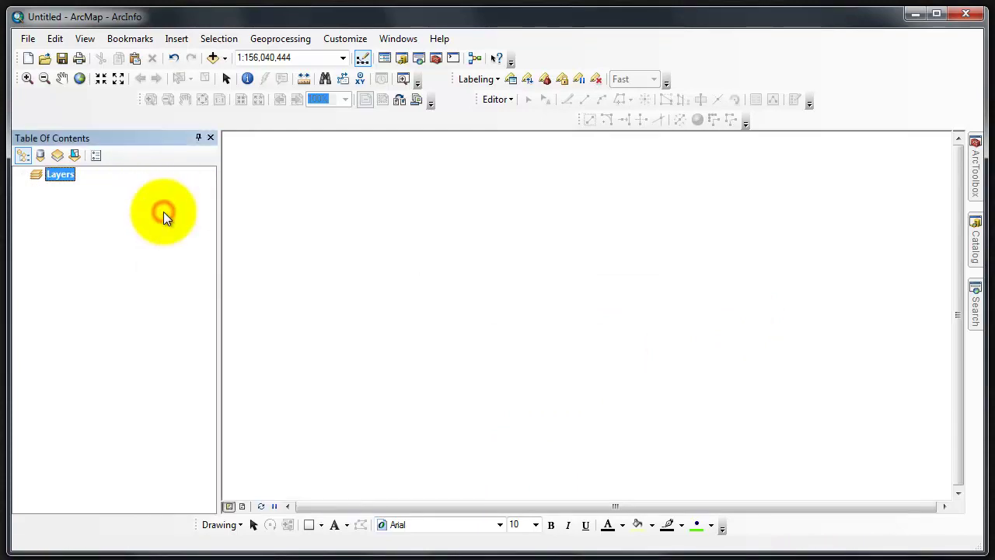
- Clear the Layers data frame's coordinate system in its properties and confirm
right_click(62, 176)
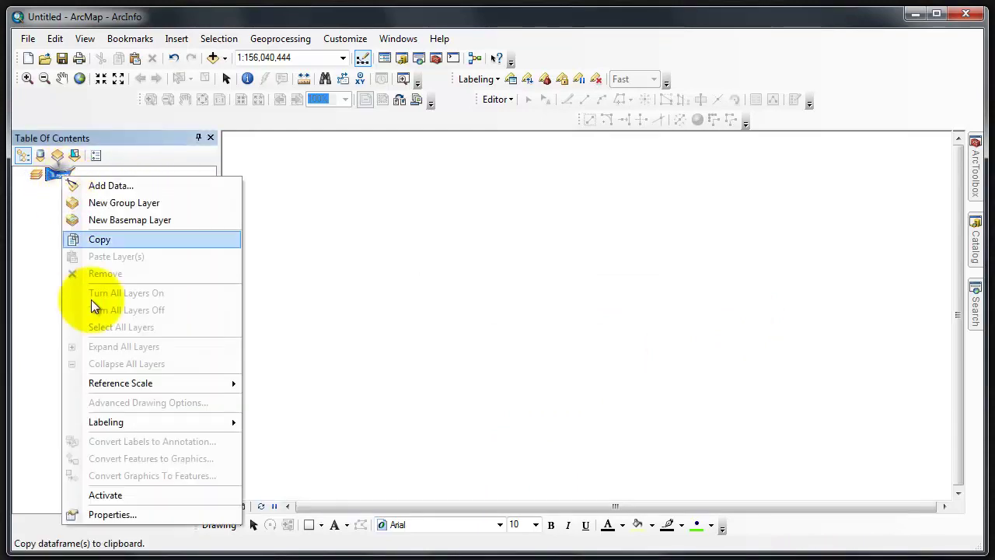
click(133, 513)
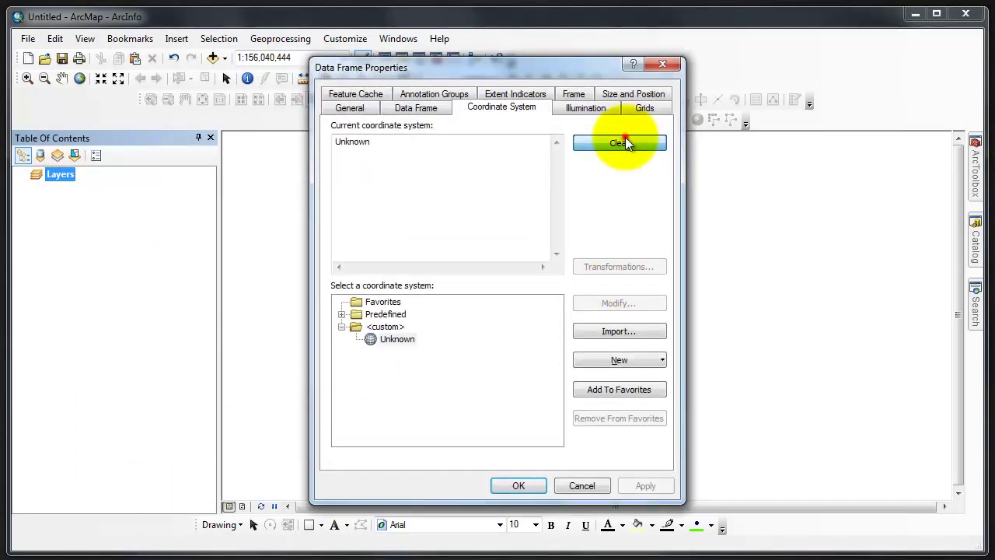
click(622, 142)
click(629, 486)
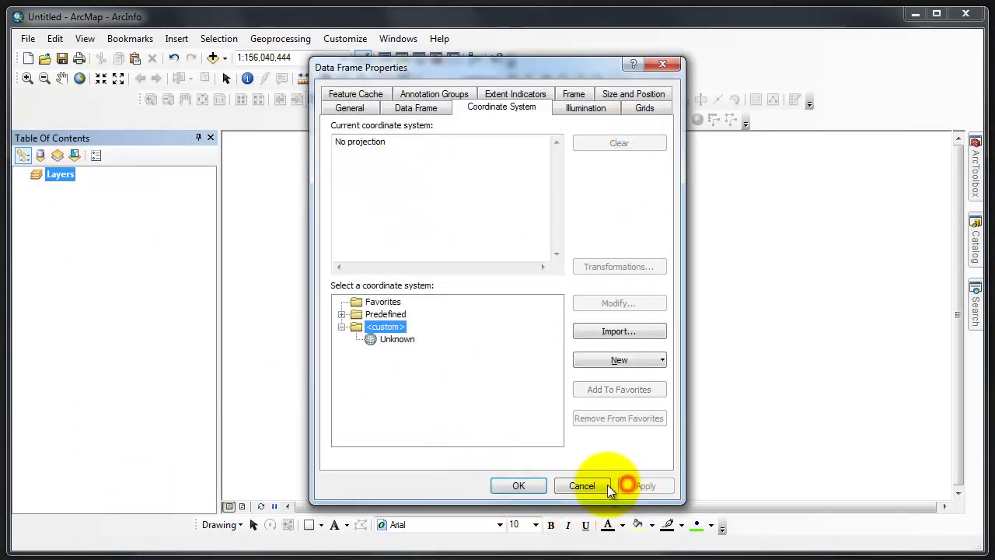
click(520, 488)
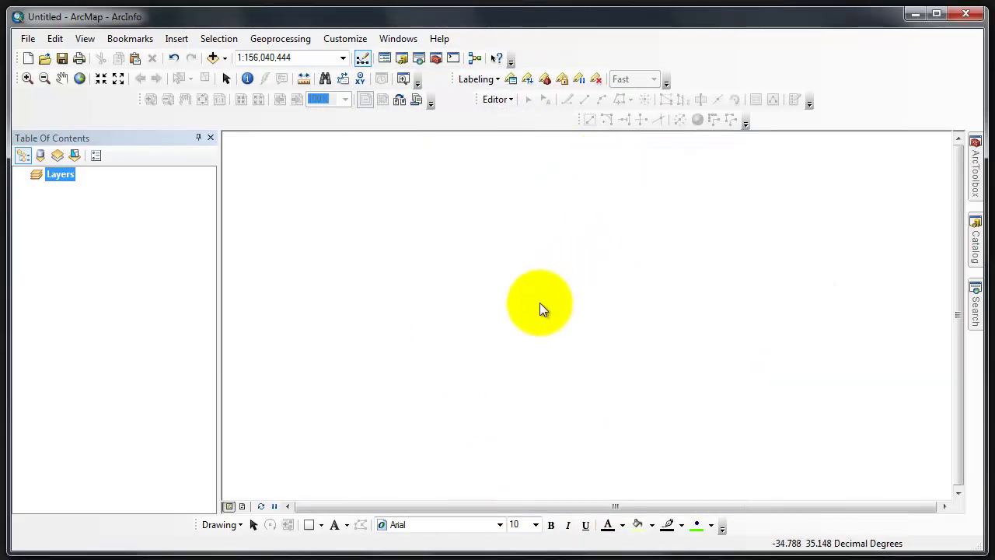
- In RAW_Data_L3, re-sort files by name and find the new geo_2000_d_dec_00000_400_py_z1.prj
mouse_move(980, 234)
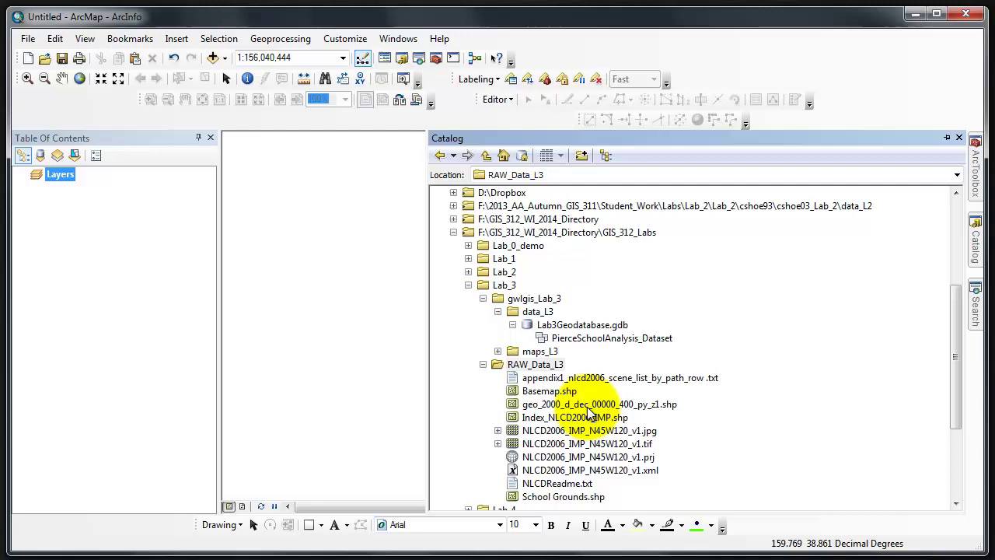
key(alt+Tab)
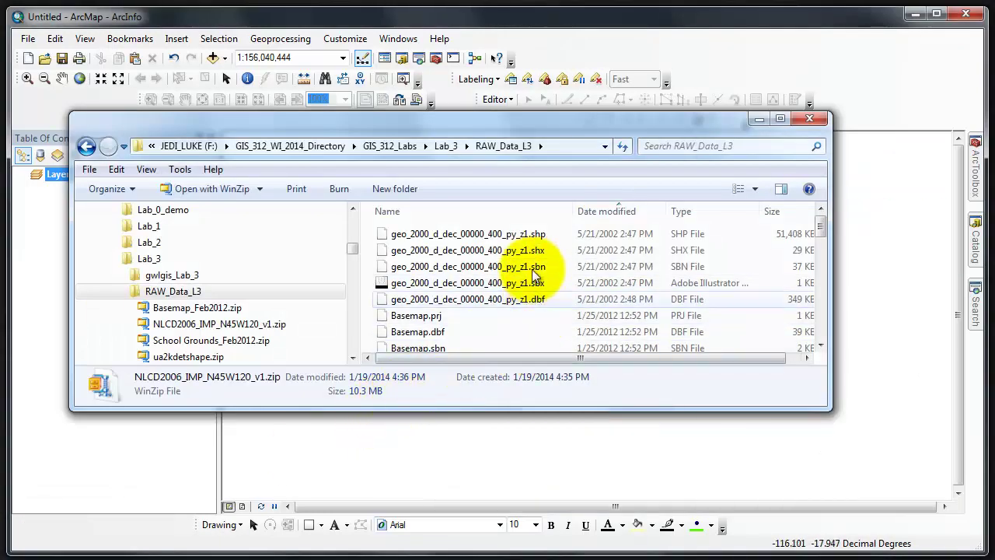
click(599, 215)
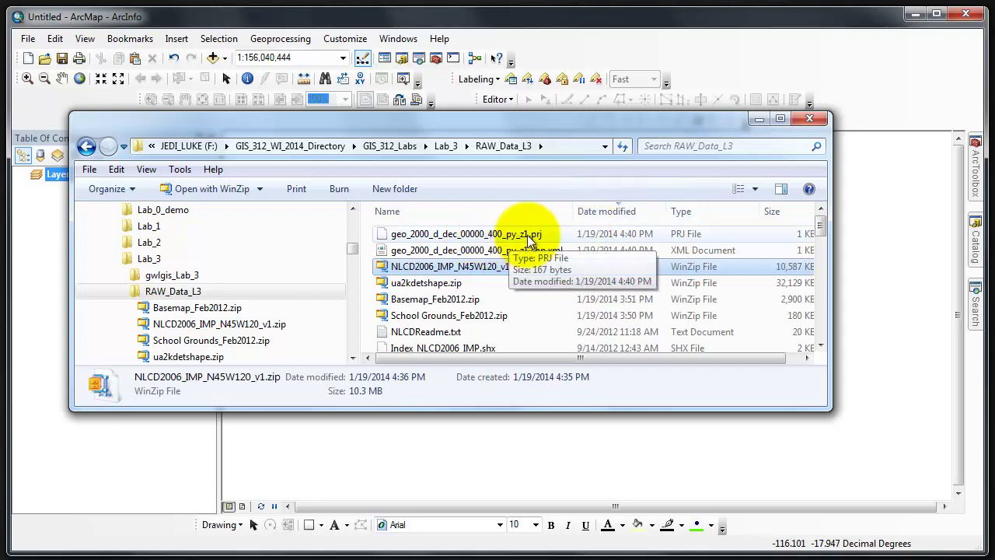
click(506, 212)
scroll(503, 269, down, 3)
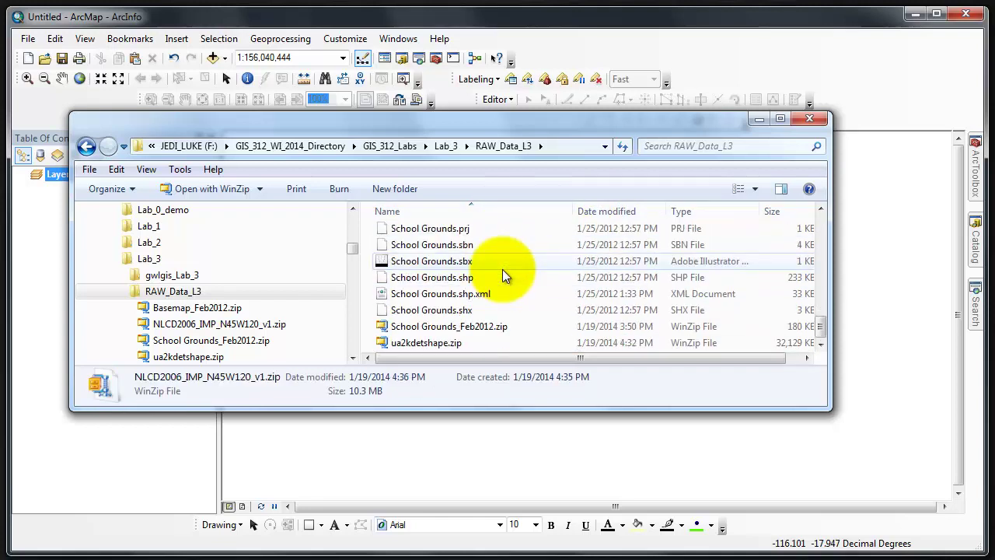
scroll(500, 269, up, 8)
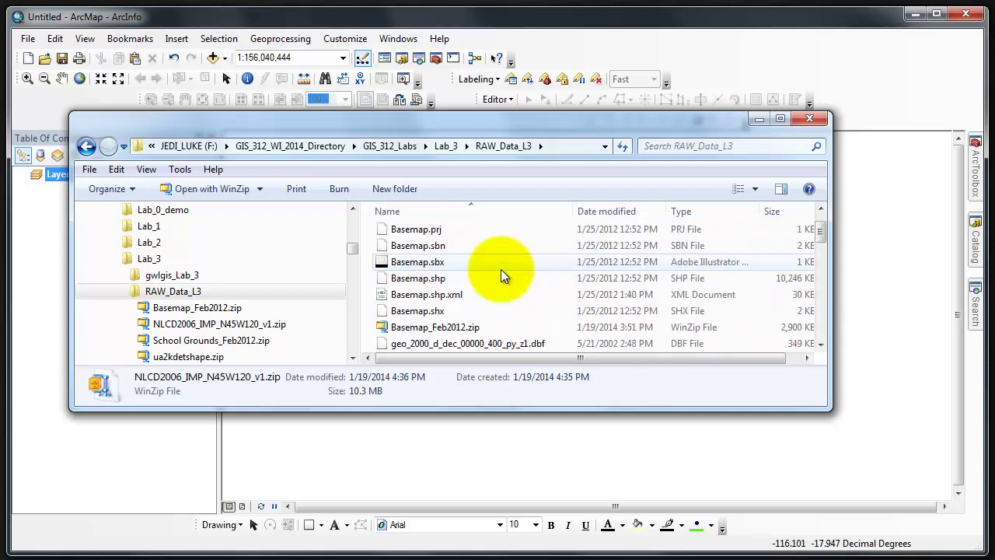
scroll(501, 269, down, 3)
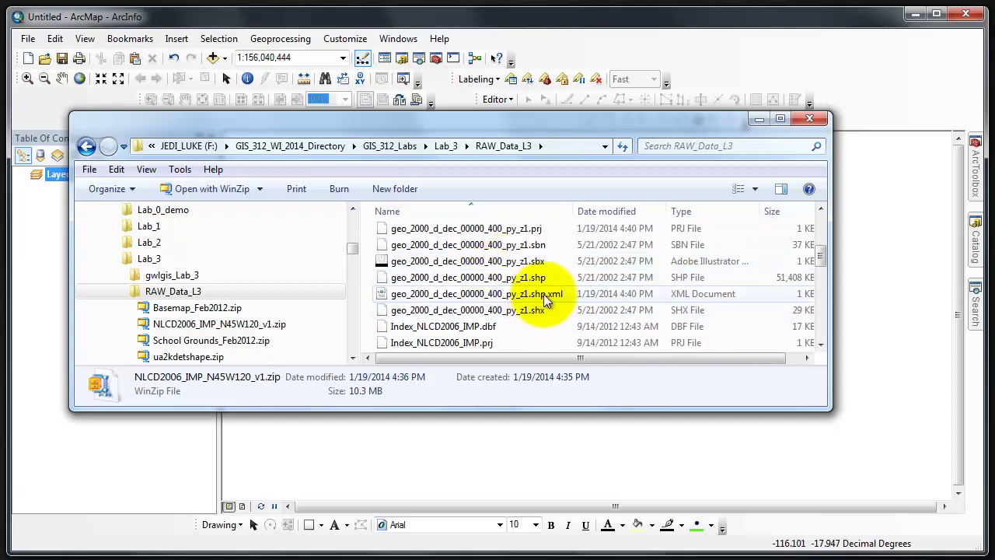